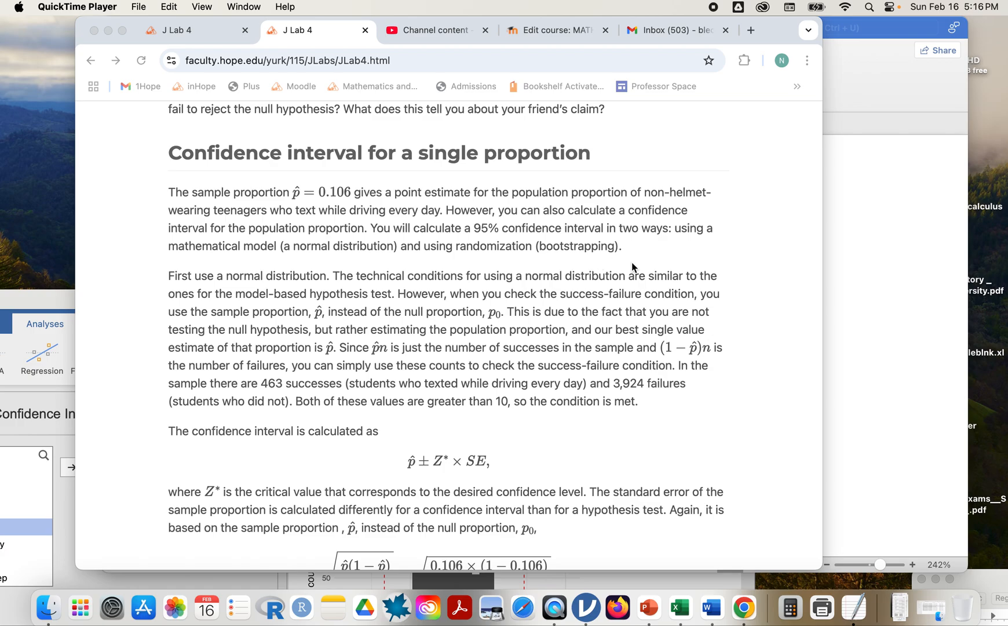
- Switch to the blank Word document and draw a red bell curve over a baseline, marking its centre as p̂
click(868, 273)
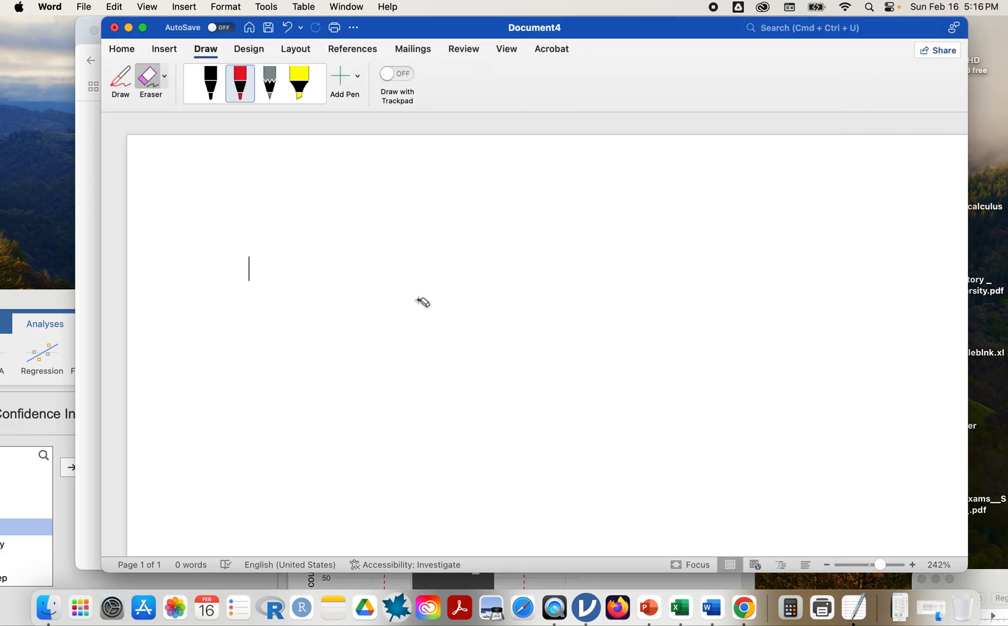
click(240, 92)
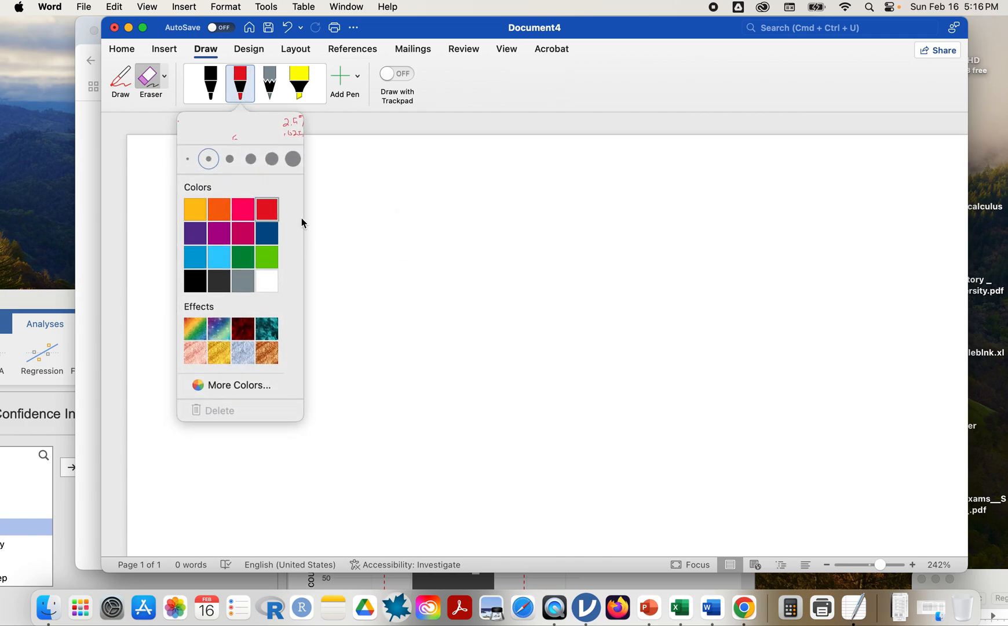
click(365, 283)
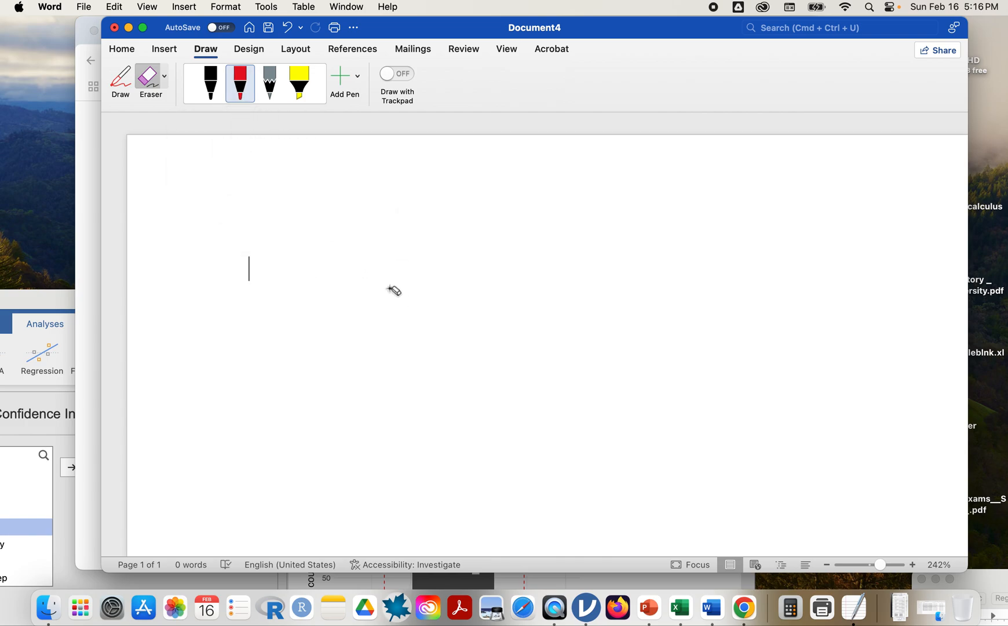
click(205, 51)
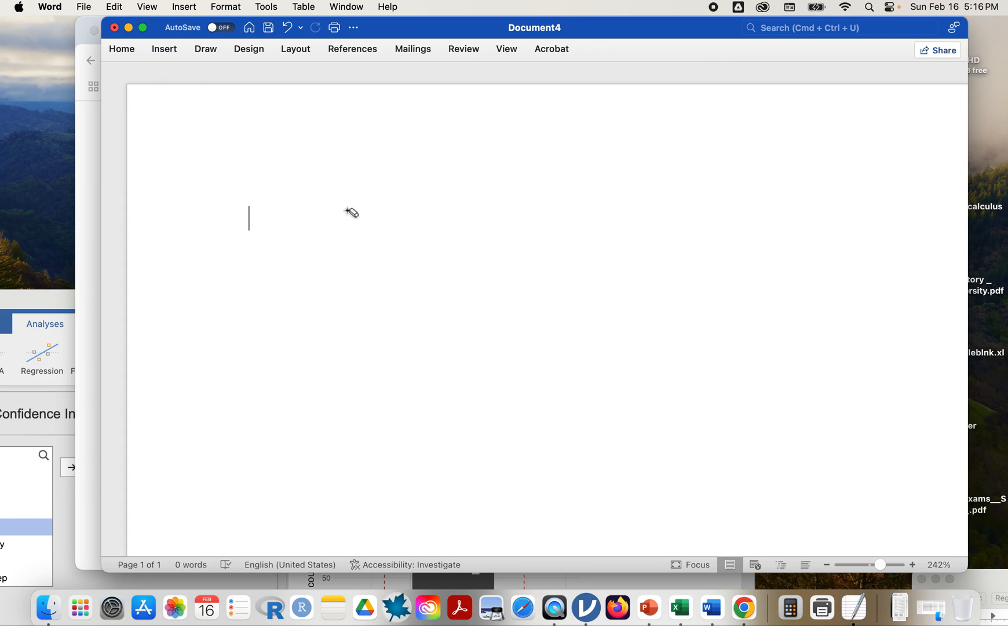
click(214, 58)
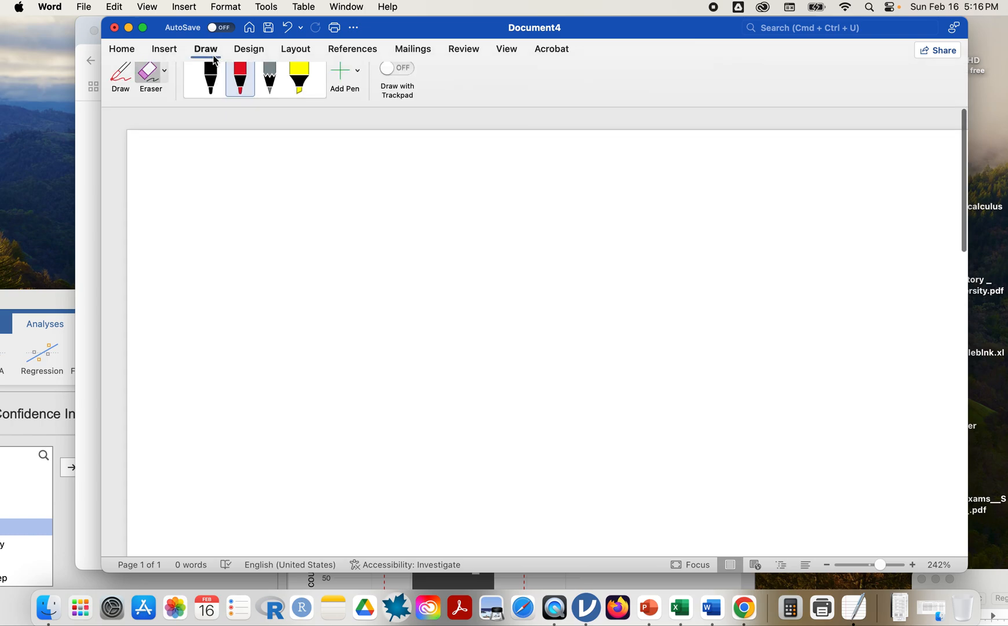
click(118, 80)
drag(296, 274, 703, 268)
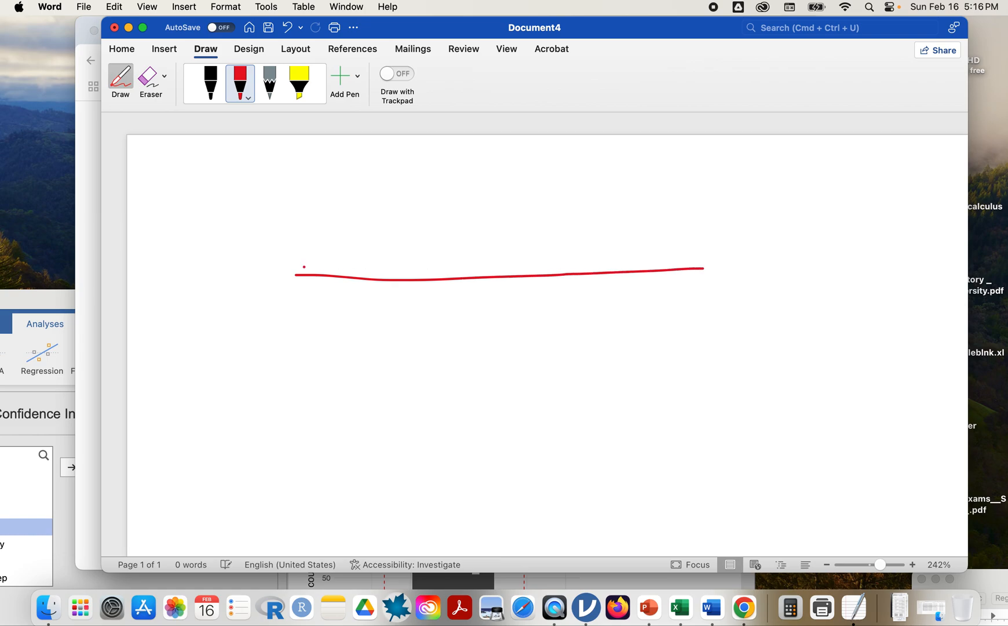
mouse_move(296, 267)
mouse_down()
mouse_move(362, 252)
mouse_move(435, 173)
mouse_move(536, 165)
mouse_move(578, 220)
mouse_move(658, 253)
mouse_move(703, 257)
mouse_up()
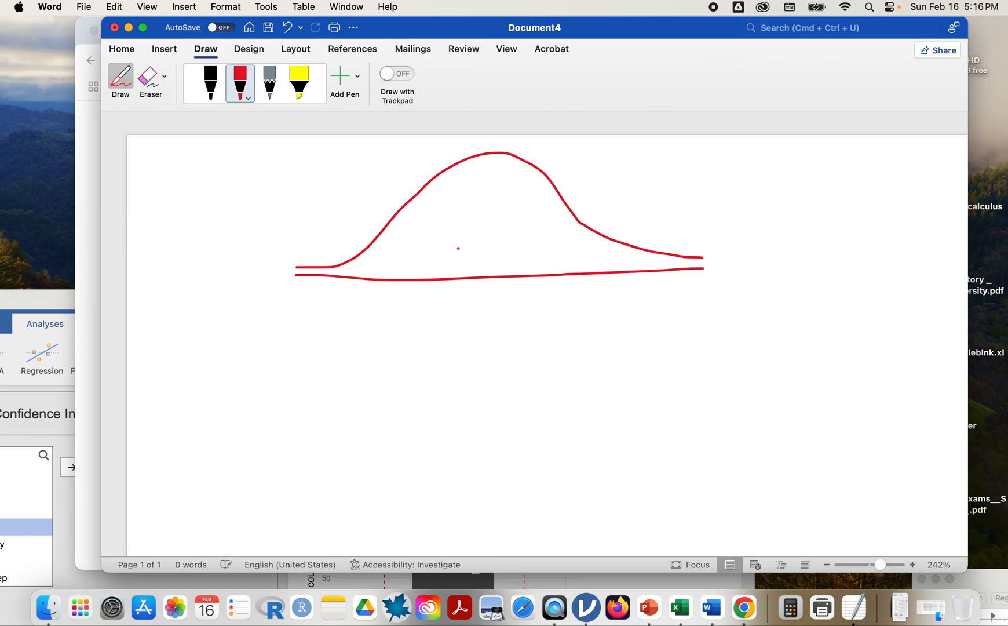
mouse_move(489, 265)
mouse_down()
mouse_move(501, 325)
mouse_move(485, 345)
mouse_move(491, 313)
mouse_move(507, 322)
mouse_up()
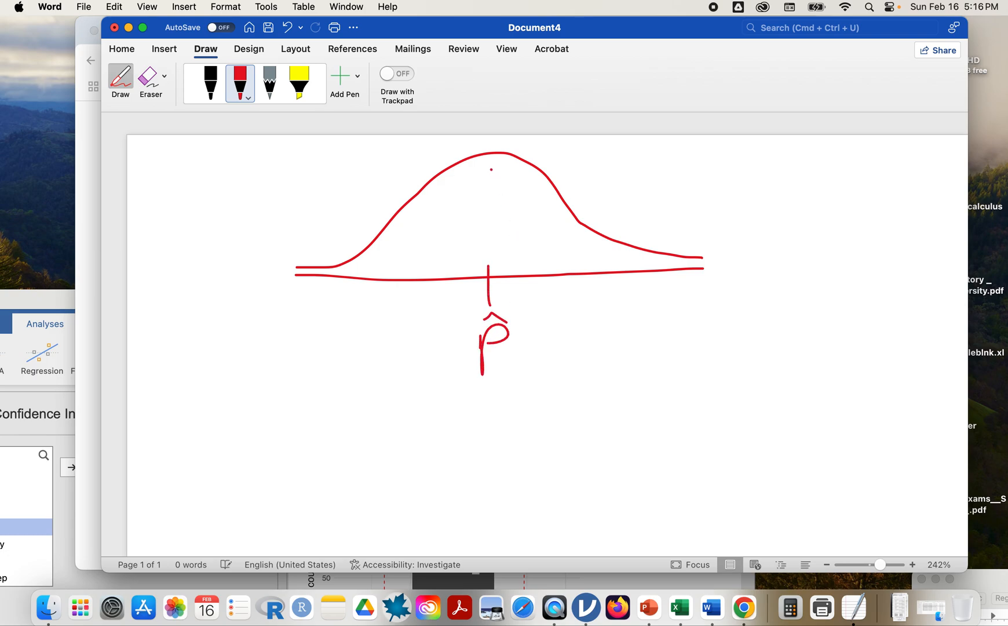
- Draw a vertical cutoff line on each side of the bell curve and write 95% in the middle region
drag(591, 235, 595, 272)
drag(383, 235, 383, 274)
mouse_move(476, 210)
mouse_down()
mouse_move(479, 241)
mouse_move(497, 208)
mouse_move(493, 237)
mouse_move(504, 212)
mouse_move(513, 231)
mouse_move(529, 223)
mouse_up()
click(528, 222)
click(528, 227)
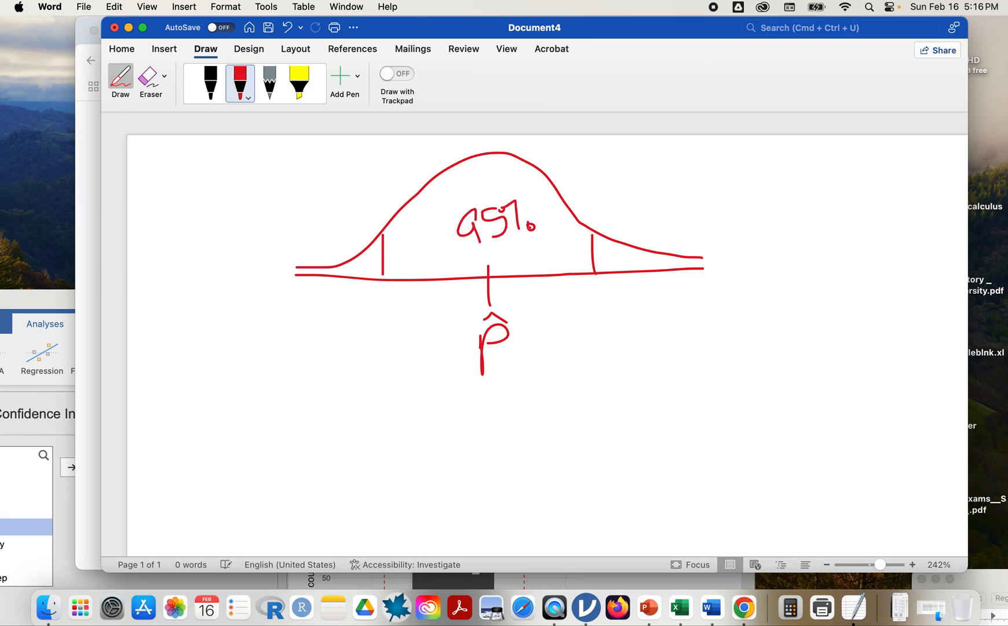
- Label both tails of the bell curve .025, with a line above the left label
mouse_move(294, 207)
mouse_down()
mouse_move(356, 207)
mouse_move(335, 204)
mouse_up()
mouse_move(283, 250)
mouse_down()
mouse_move(306, 243)
mouse_move(332, 253)
mouse_move(358, 224)
mouse_up()
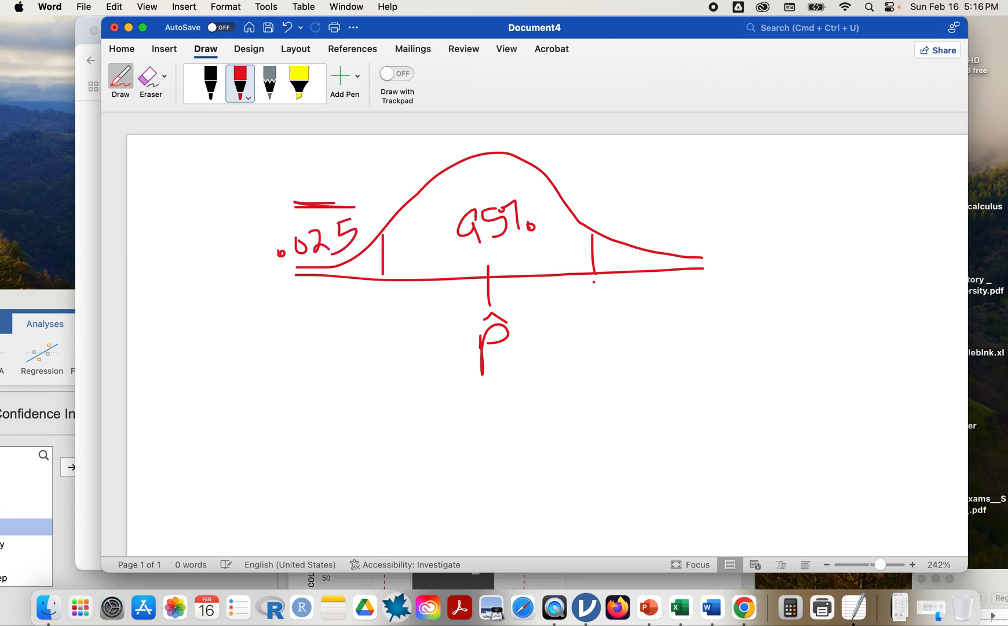
mouse_move(658, 236)
mouse_down()
mouse_move(680, 228)
mouse_move(717, 245)
mouse_move(749, 223)
mouse_up()
drag(733, 225, 731, 250)
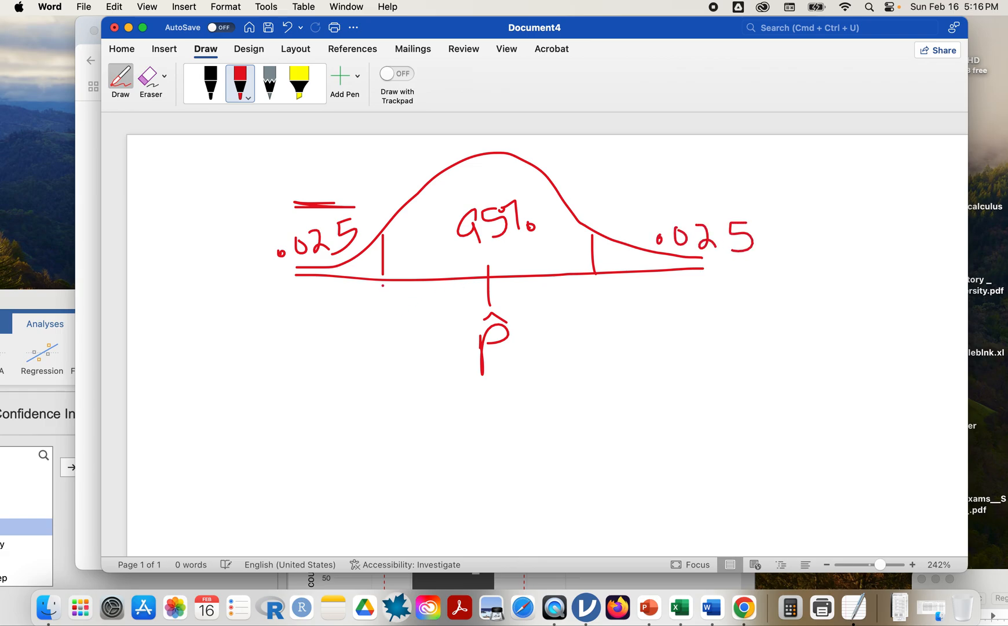
- Extend markers below the two cutoffs and label them P2.5 on the left and P97.5 on the right
mouse_move(383, 283)
mouse_down()
mouse_move(383, 349)
mouse_move(381, 283)
mouse_move(388, 290)
mouse_up()
drag(595, 277, 596, 336)
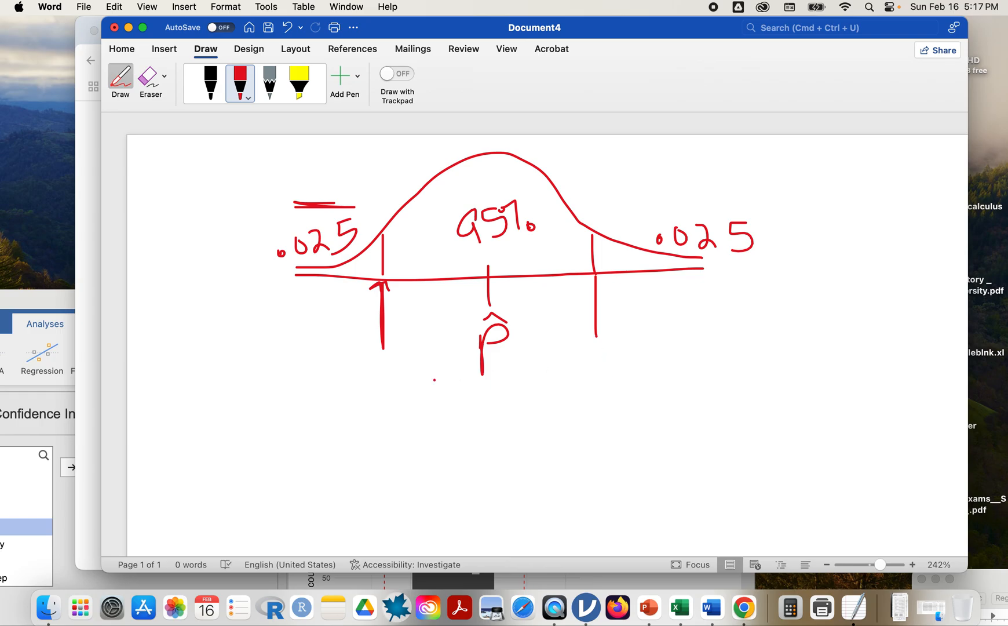
mouse_move(361, 373)
mouse_down()
mouse_move(363, 359)
mouse_move(367, 422)
mouse_move(395, 413)
mouse_move(397, 423)
mouse_up()
click(384, 421)
mouse_move(575, 371)
mouse_down()
mouse_move(574, 396)
mouse_move(575, 378)
mouse_move(606, 418)
mouse_move(671, 408)
mouse_move(652, 420)
mouse_up()
click(634, 416)
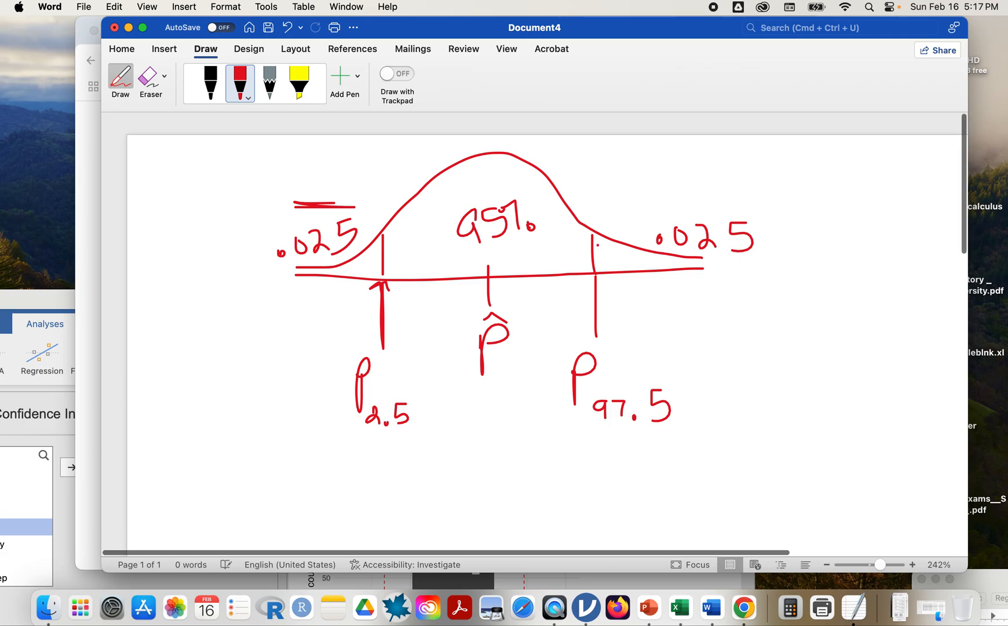
- Switch to jamovi and add a Model-Based Inference analysis that calculates the CI multiplier for 95% confidence with the standard normal distribution
drag(441, 28, 656, 27)
click(61, 480)
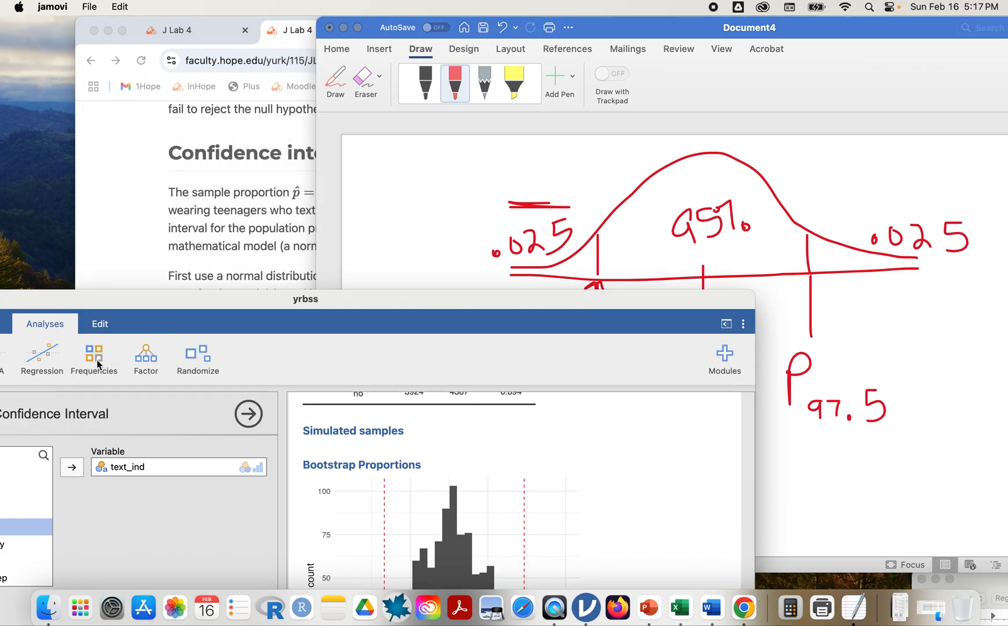
drag(124, 302, 319, 46)
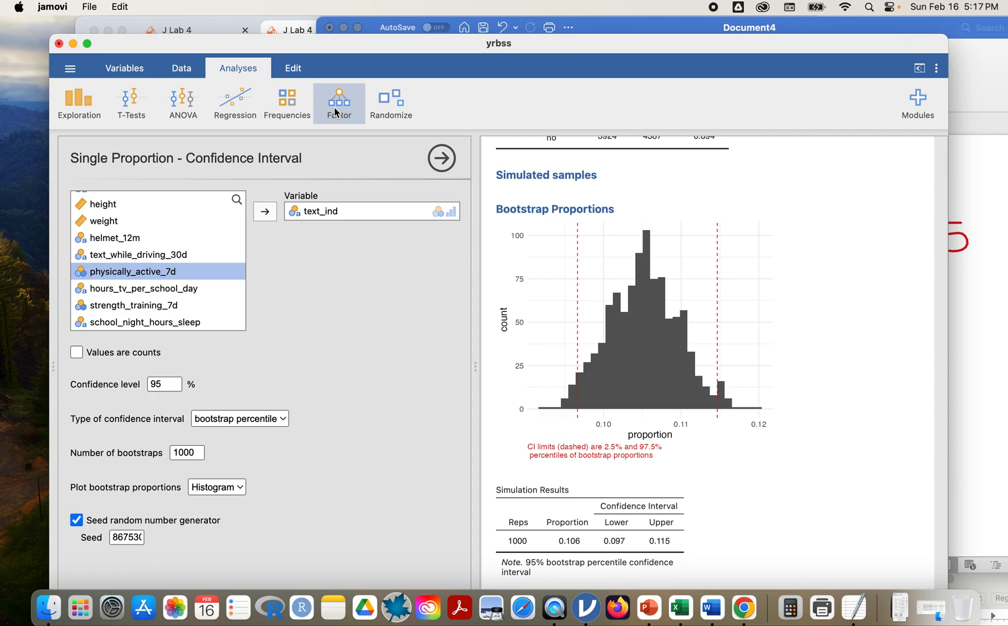
click(396, 104)
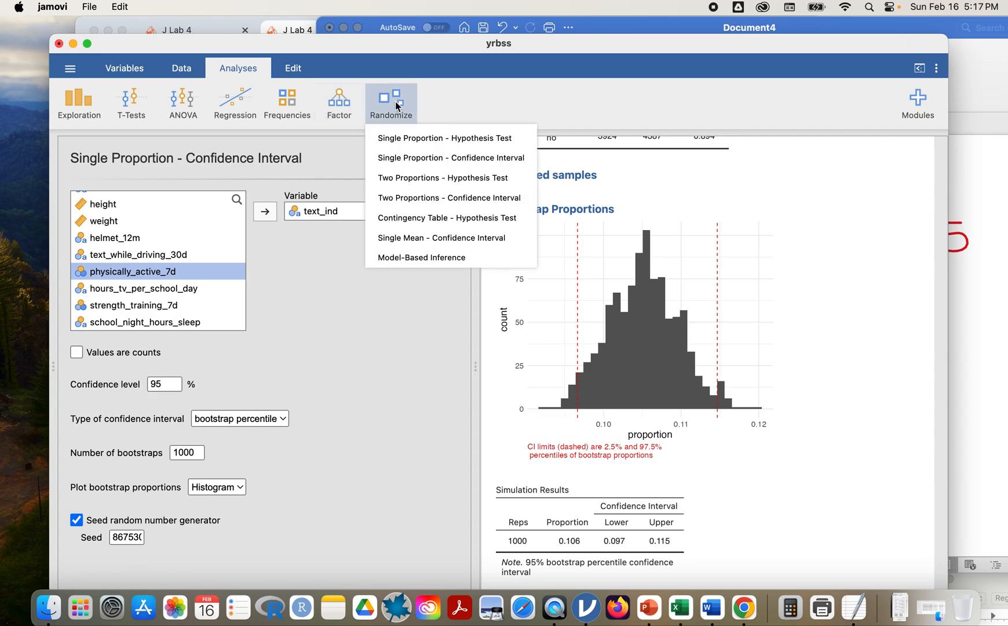
click(430, 259)
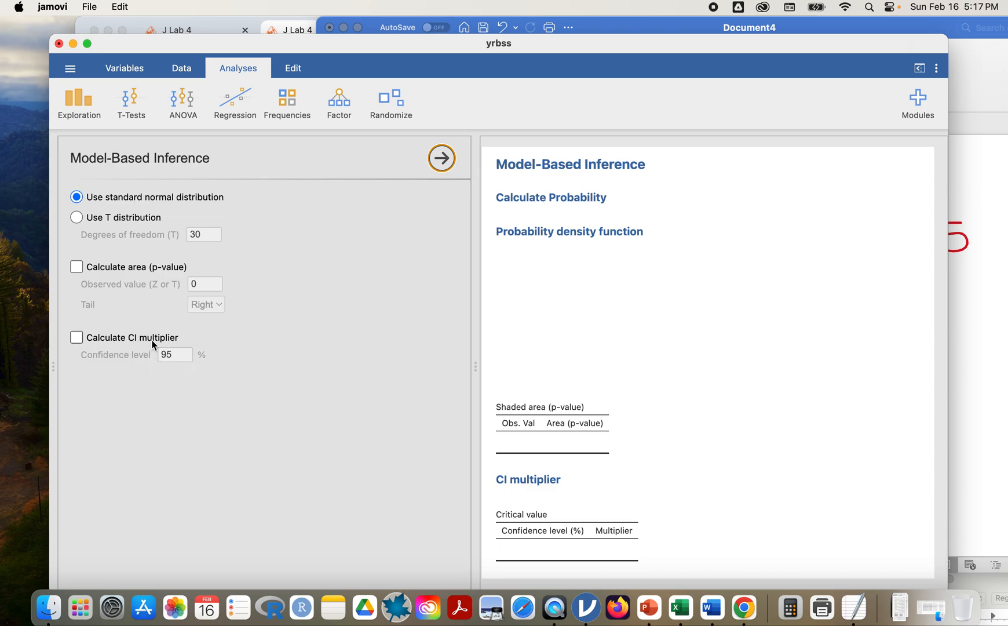
click(79, 336)
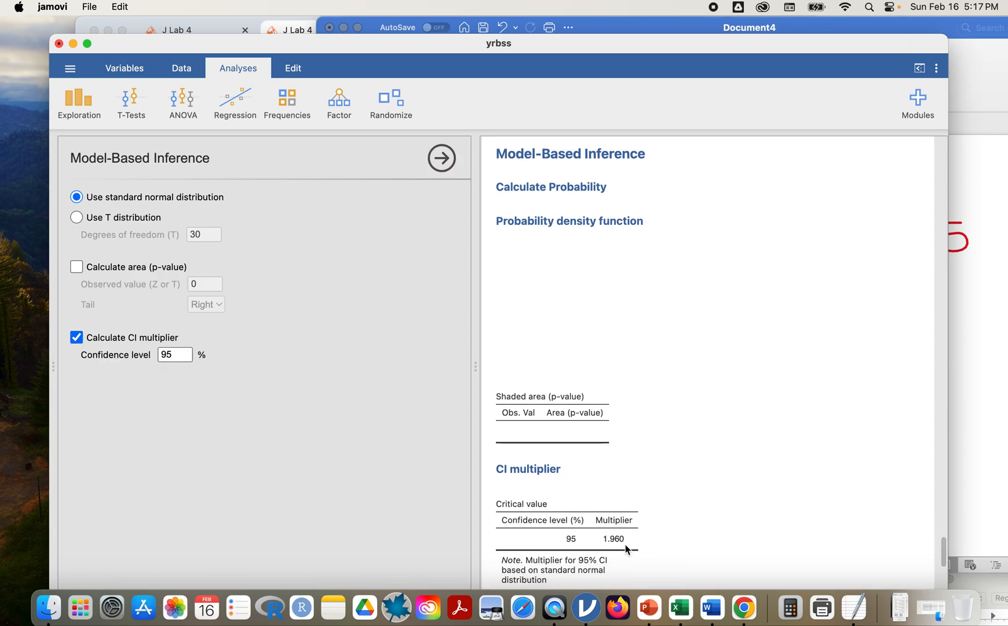
- Return to the Word drawing, circle the left .025 tail and write -1.96 beneath P2.5
click(975, 409)
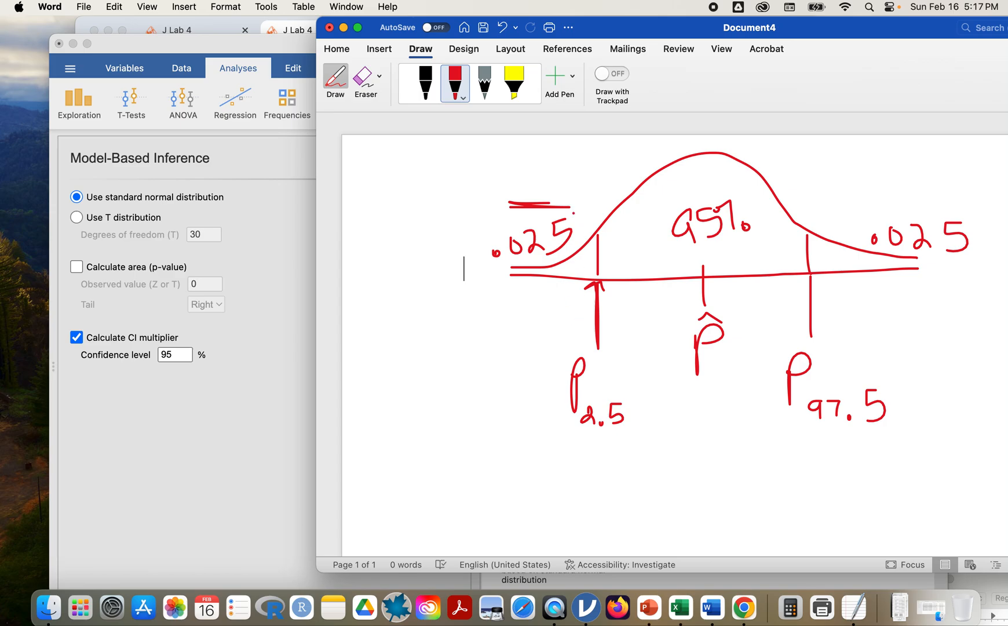
mouse_move(572, 204)
mouse_down()
mouse_move(587, 231)
mouse_move(471, 267)
mouse_move(546, 184)
mouse_move(569, 219)
mouse_up()
mouse_move(553, 471)
mouse_down()
mouse_move(568, 486)
mouse_move(590, 463)
mouse_move(590, 487)
mouse_move(605, 479)
mouse_up()
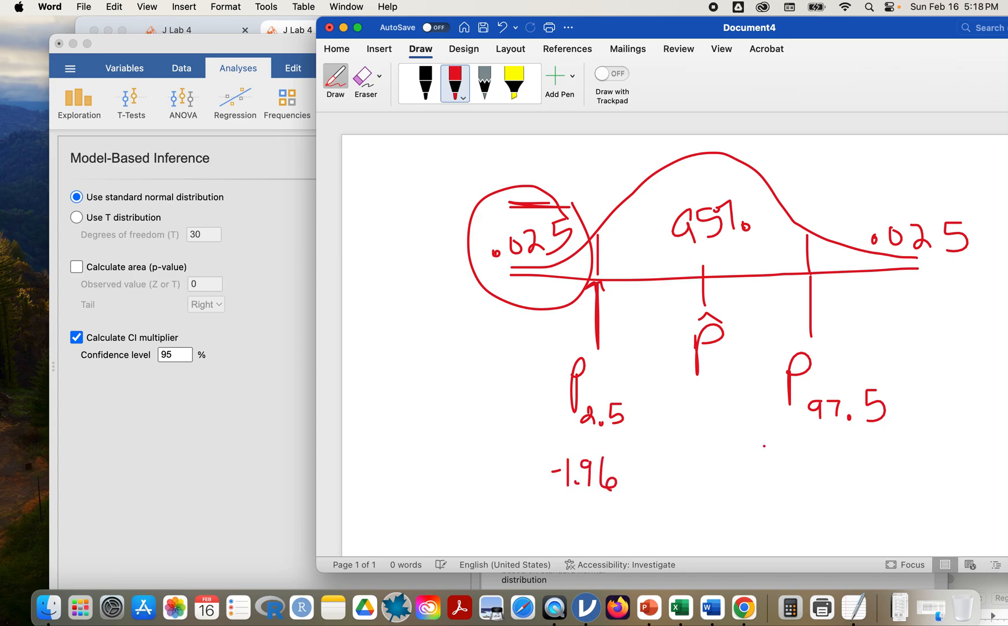
- Draw a second bell curve with a baseline below the first one and write α=.05 beside it
scroll(676, 336, down, 5)
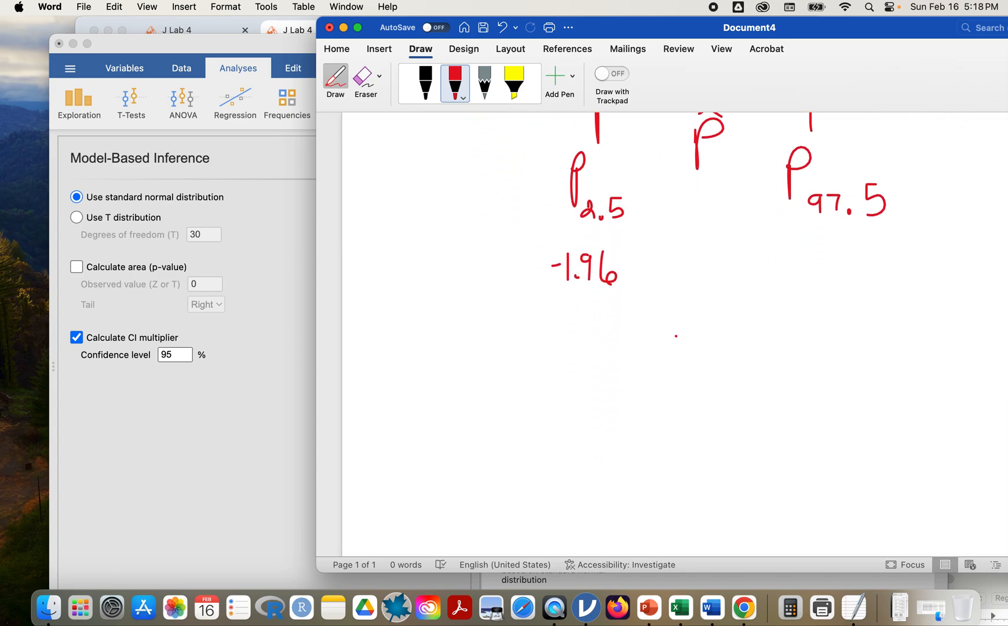
scroll(676, 335, down, 1)
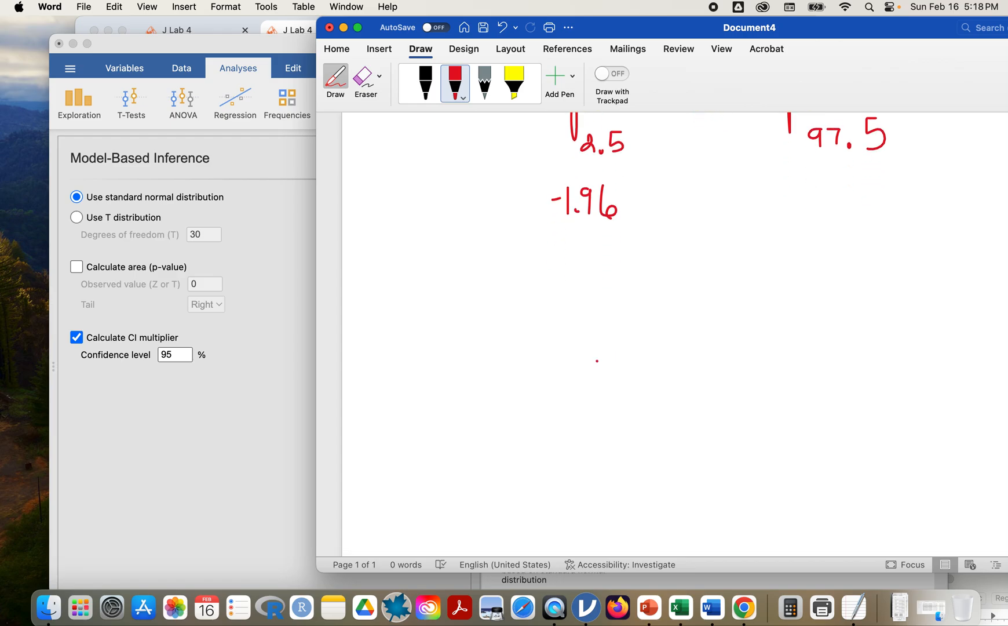
drag(500, 407, 880, 399)
mouse_move(507, 400)
mouse_down()
mouse_move(539, 385)
mouse_move(625, 288)
mouse_move(708, 276)
mouse_move(809, 362)
mouse_move(878, 387)
mouse_up()
mouse_move(395, 261)
mouse_down()
mouse_move(366, 289)
mouse_move(394, 312)
mouse_move(429, 285)
mouse_move(449, 307)
mouse_move(463, 272)
mouse_move(492, 271)
mouse_move(488, 300)
mouse_up()
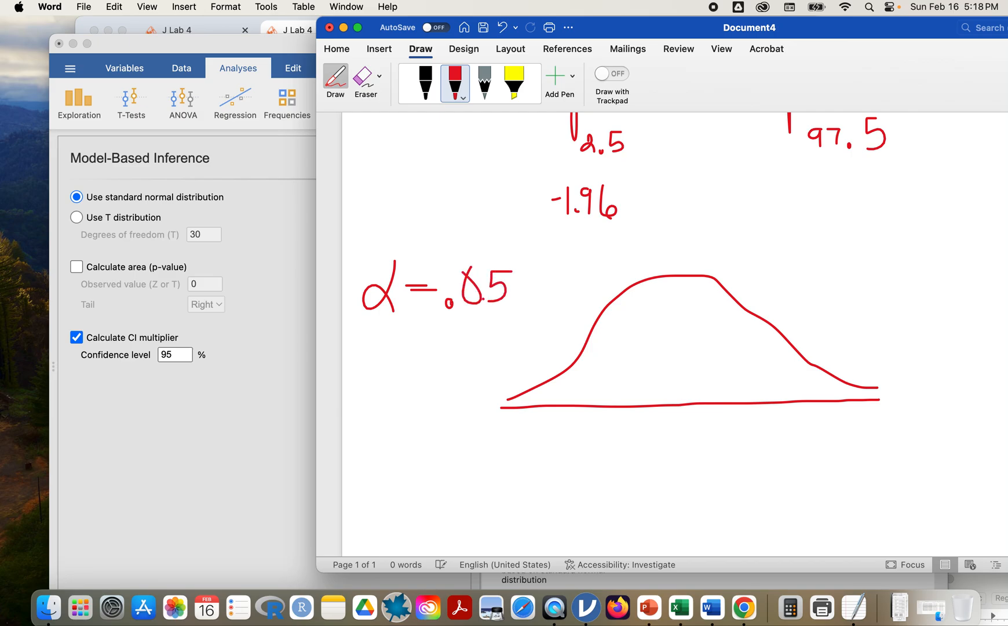
- Draw the left cutoff on the second curve, shade its left tail and label it .05
drag(587, 351, 587, 417)
click(578, 379)
mouse_move(581, 379)
mouse_down()
mouse_move(582, 396)
mouse_move(555, 403)
mouse_up()
mouse_move(514, 366)
mouse_down()
mouse_move(542, 346)
mouse_move(544, 360)
mouse_up()
click(551, 346)
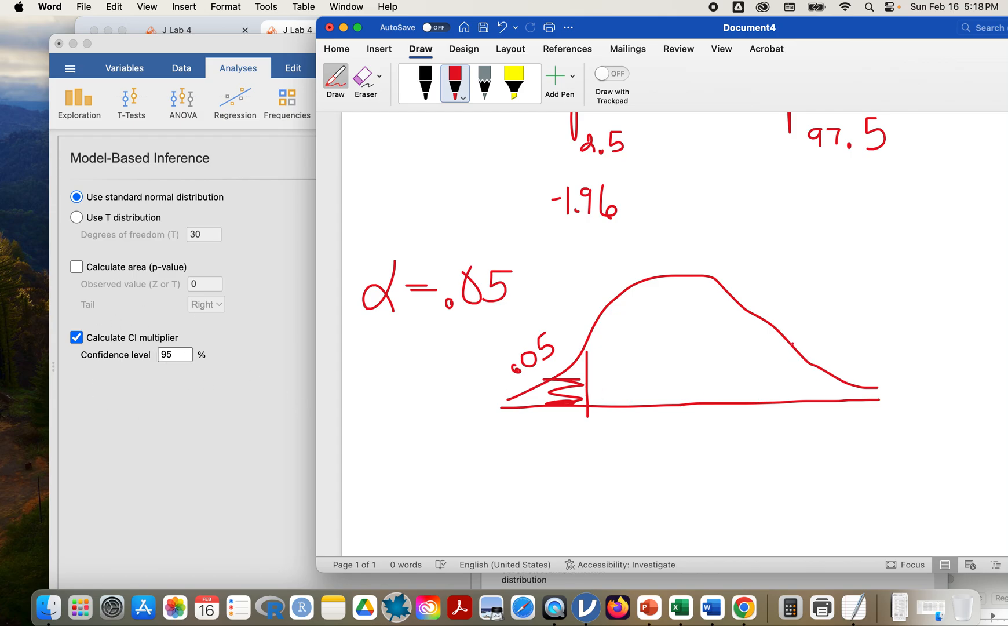
- Draw the second curve's right cutoff, label the right tail .05 and write an underlined 90 in the middle
drag(787, 343, 794, 401)
click(835, 355)
mouse_move(856, 336)
mouse_down()
mouse_move(850, 344)
mouse_move(865, 329)
mouse_move(865, 349)
mouse_up()
drag(643, 360, 752, 359)
drag(662, 361, 724, 356)
mouse_move(696, 315)
mouse_down()
mouse_move(679, 314)
mouse_move(702, 345)
mouse_move(719, 318)
mouse_up()
- Switch to jamovi and set the CI multiplier's confidence level to 90%
click(183, 355)
click(183, 356)
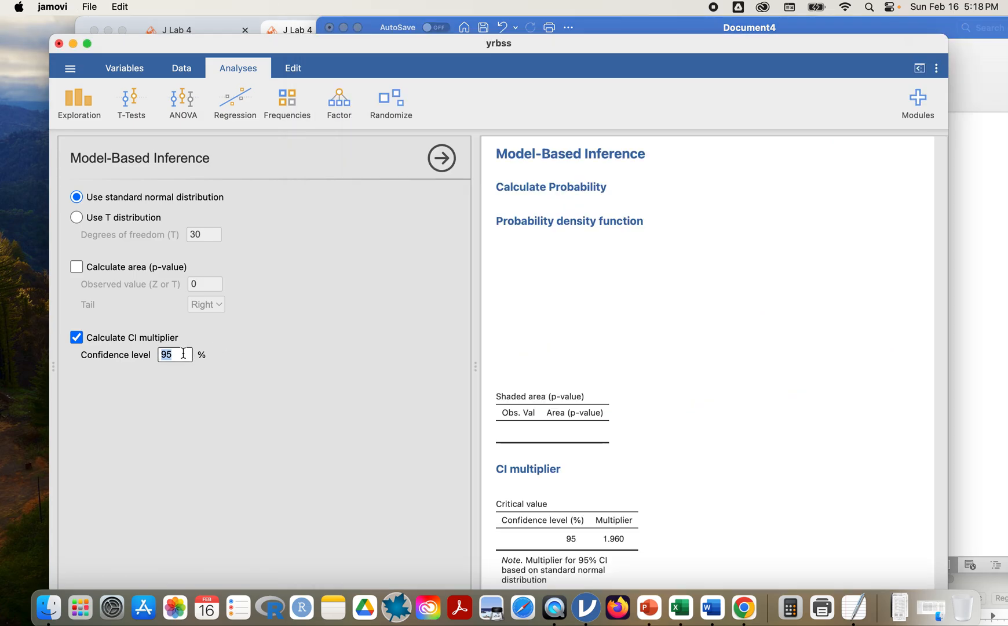
text(9)
key(Return)
- Back in Word, mark the second curve's centre with a circled 0 and label its cutoffs -1.645 and 1.645
click(982, 505)
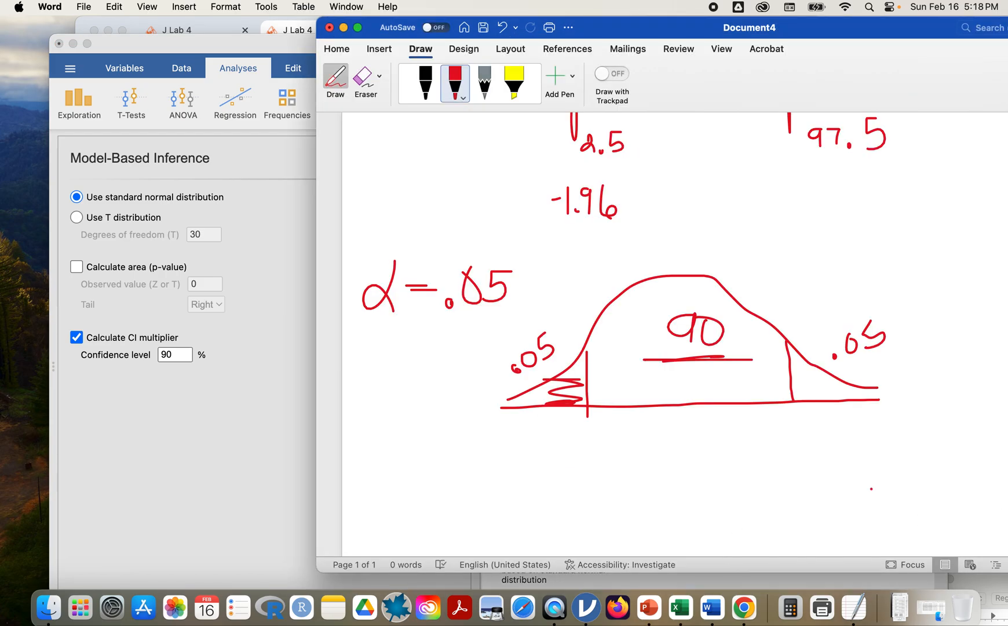
mouse_move(684, 400)
mouse_down()
mouse_move(674, 449)
mouse_move(676, 433)
mouse_move(695, 458)
mouse_move(684, 440)
mouse_move(702, 437)
mouse_move(690, 458)
mouse_move(704, 443)
mouse_up()
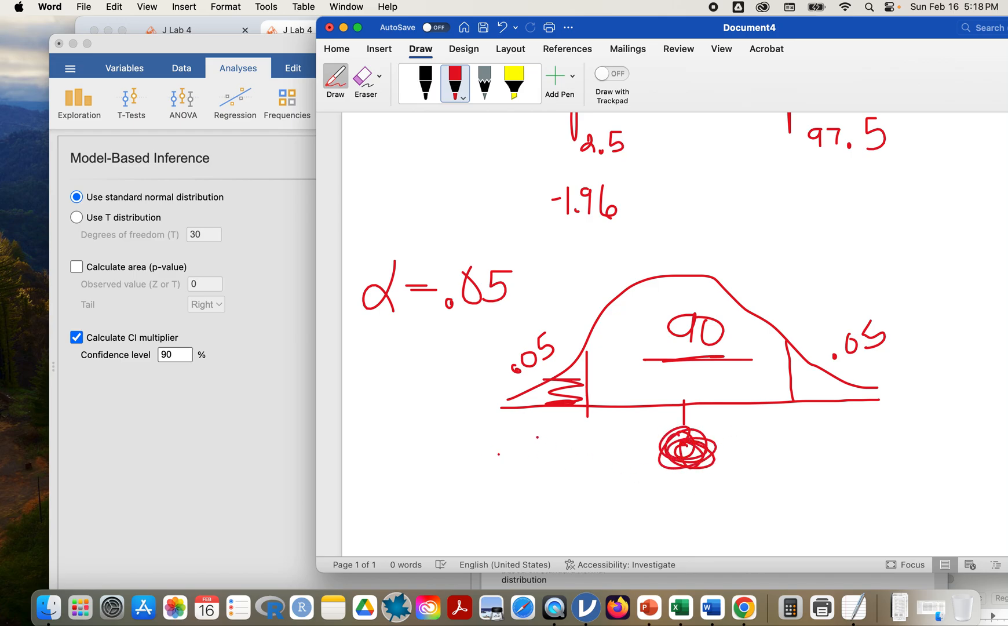
mouse_move(538, 438)
mouse_down()
mouse_move(539, 460)
mouse_move(532, 447)
mouse_move(589, 449)
mouse_move(589, 461)
mouse_up()
click(553, 459)
mouse_move(598, 443)
mouse_down()
mouse_move(608, 443)
mouse_move(594, 464)
mouse_up()
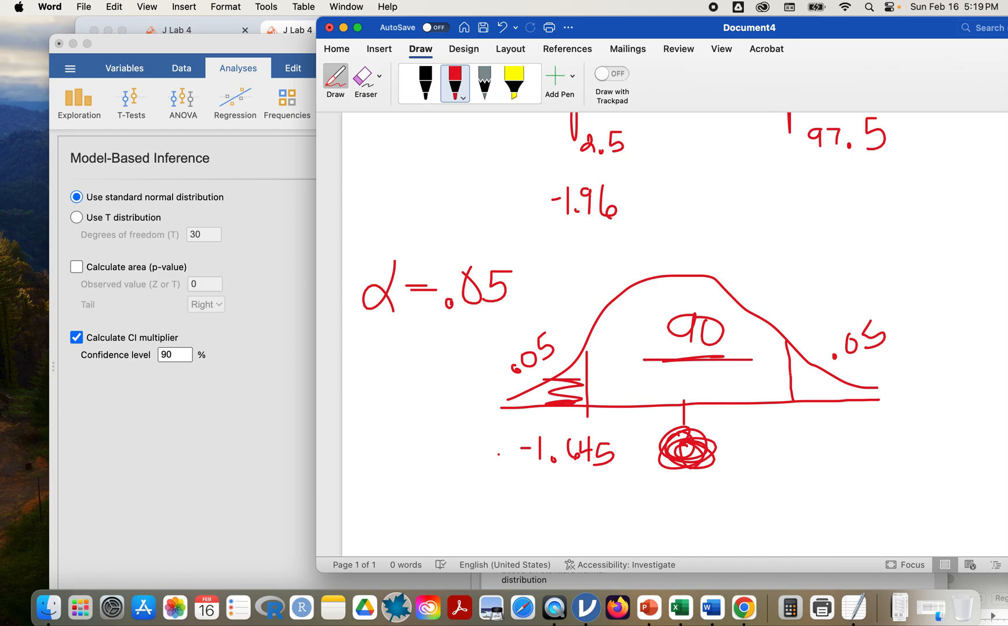
mouse_move(785, 432)
mouse_down()
mouse_move(786, 453)
mouse_move(836, 434)
mouse_move(833, 454)
mouse_move(858, 439)
mouse_move(853, 451)
mouse_up()
- Draw a third bell curve with a baseline in the empty space below the second one
scroll(689, 325, down, 3)
scroll(849, 449, down, 5)
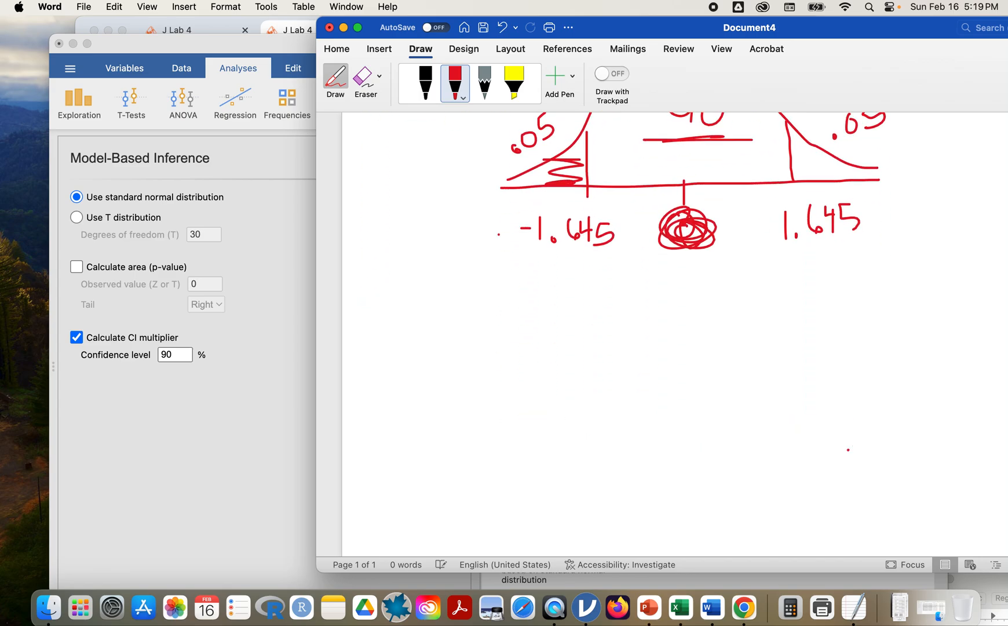
drag(529, 431, 890, 427)
mouse_move(536, 425)
mouse_down()
mouse_move(618, 368)
mouse_move(794, 351)
mouse_move(864, 406)
mouse_move(910, 415)
mouse_move(913, 428)
mouse_up()
- Draw the right cutoff on the third curve, shade its right tail and label it .10
drag(802, 361, 808, 431)
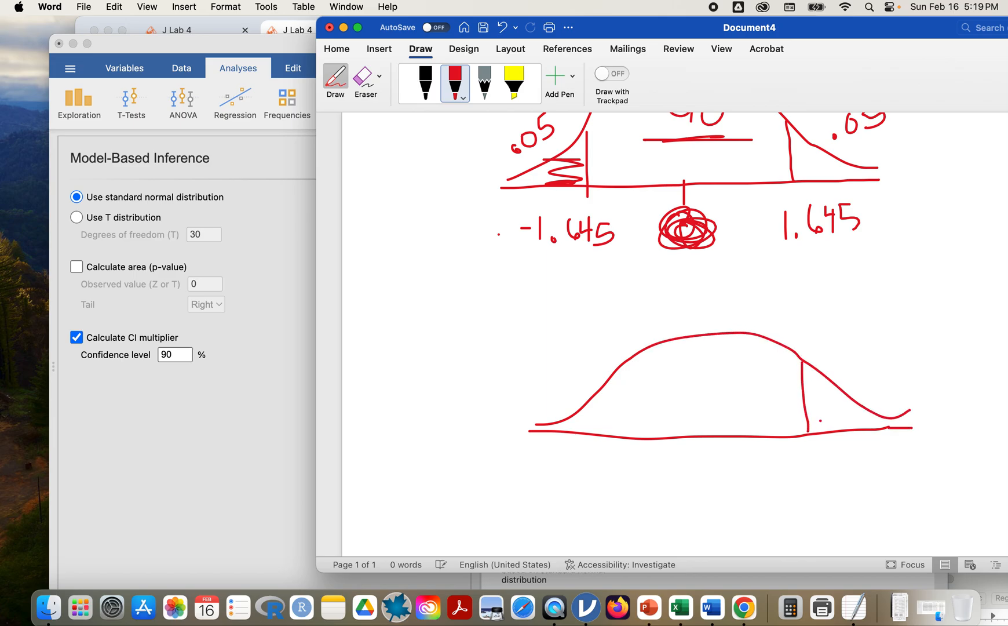
drag(824, 393, 875, 415)
click(874, 361)
drag(897, 339, 896, 362)
drag(909, 339, 908, 341)
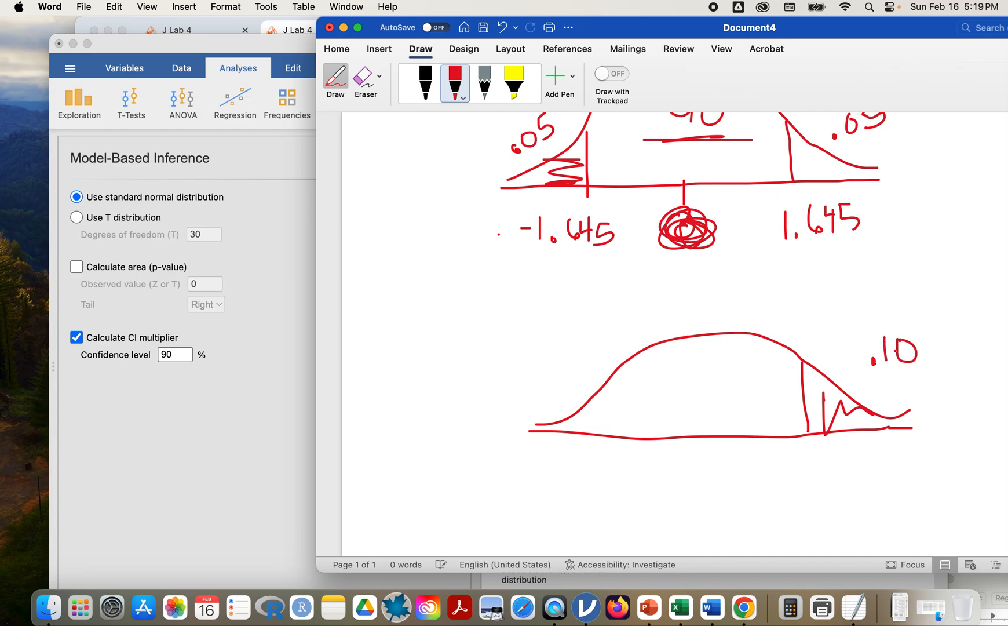
- Draw the third curve's left cutoff, label the left tail .10 and write 80 in the middle
drag(622, 367, 622, 433)
mouse_move(508, 384)
mouse_down()
mouse_move(517, 377)
mouse_move(518, 386)
mouse_up()
mouse_move(530, 361)
mouse_down()
mouse_move(524, 371)
mouse_move(532, 360)
mouse_up()
click(722, 391)
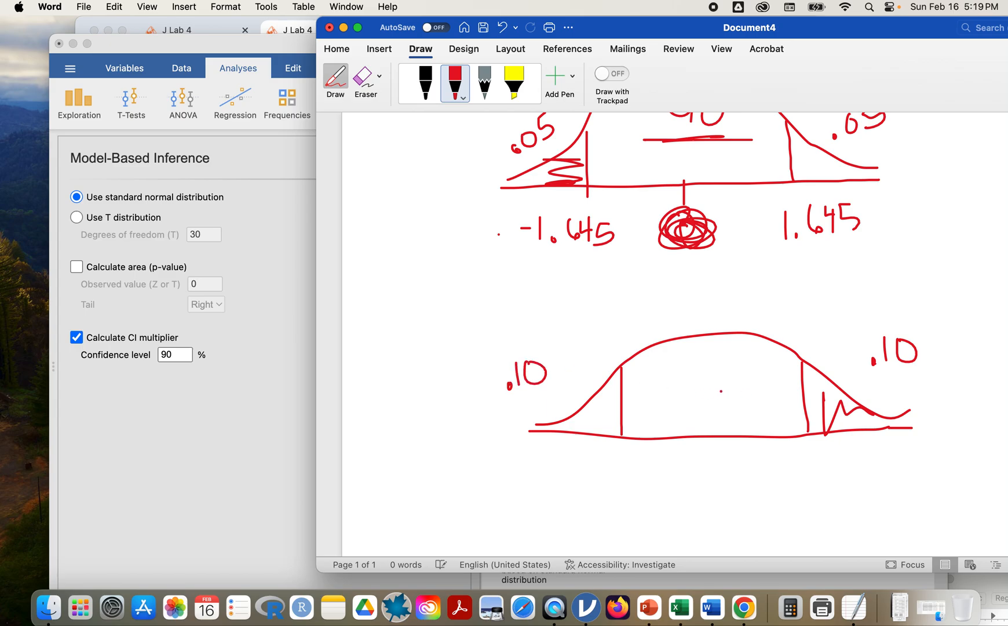
mouse_move(698, 377)
mouse_down()
mouse_move(704, 401)
mouse_move(686, 400)
mouse_move(724, 388)
mouse_move(715, 383)
mouse_move(734, 394)
mouse_move(734, 369)
mouse_move(689, 388)
mouse_move(689, 402)
mouse_move(704, 391)
mouse_up()
- Underline both .10 tail labels on the third curve and add a decimal point before the 80
drag(864, 374, 930, 368)
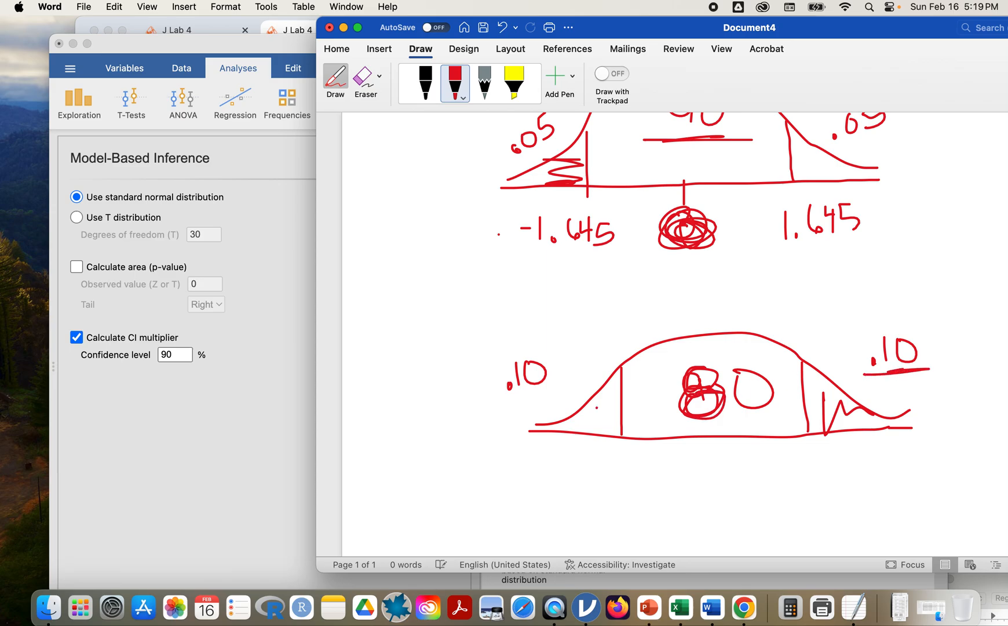
drag(511, 400, 551, 395)
drag(508, 403, 562, 393)
click(671, 419)
- Set the CI multiplier's confidence level to 80% in jamovi and return to the Word drawing
click(183, 359)
double_click(183, 358)
key(BackSpace)
text(80)
click(271, 383)
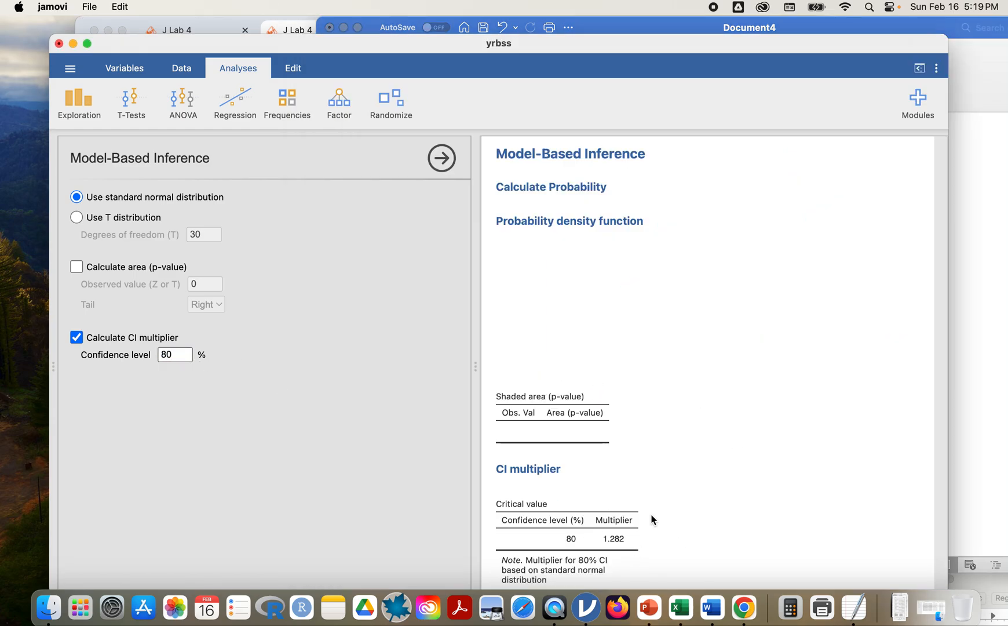
click(976, 458)
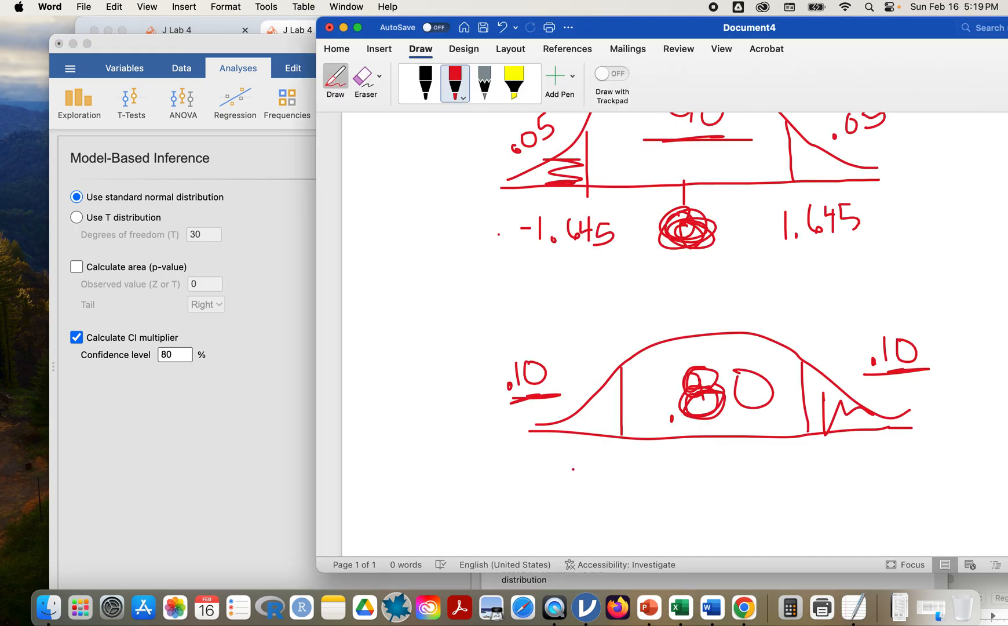
- Write -1.282 and 1.282 below the third curve's left and right cutoffs and circle its entire right tail region
mouse_move(571, 467)
mouse_down()
mouse_move(584, 466)
mouse_move(586, 490)
mouse_move(607, 492)
mouse_move(628, 476)
mouse_up()
mouse_move(640, 467)
mouse_down()
mouse_move(632, 471)
mouse_move(644, 487)
mouse_move(674, 480)
mouse_up()
mouse_move(789, 448)
mouse_down()
mouse_move(791, 481)
mouse_move(854, 472)
mouse_move(860, 485)
mouse_up()
click(801, 478)
drag(866, 467, 890, 470)
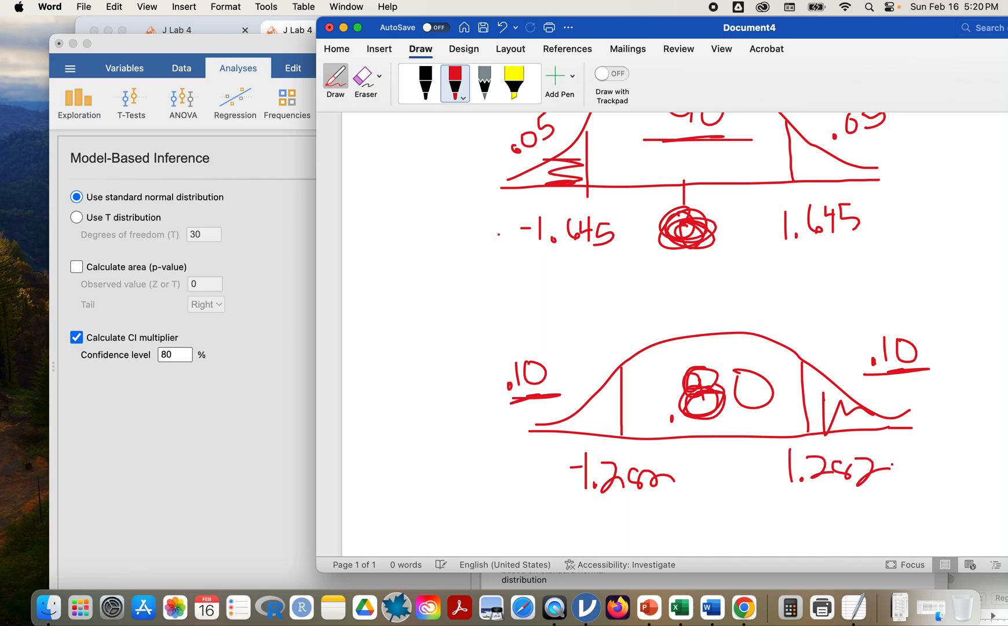
mouse_move(967, 331)
mouse_down()
mouse_move(780, 334)
mouse_move(903, 518)
mouse_move(971, 310)
mouse_move(964, 304)
mouse_up()
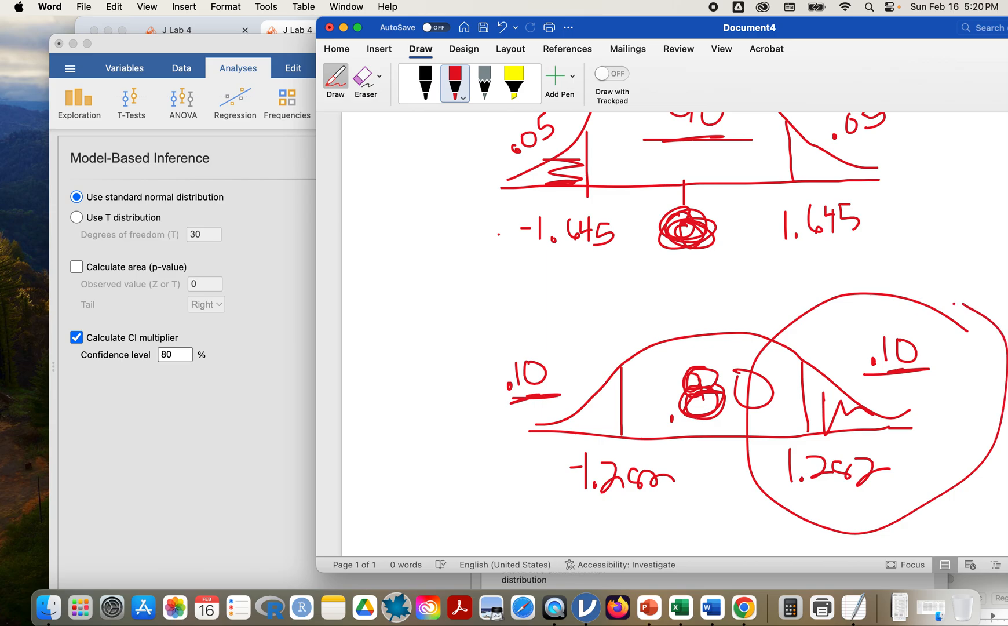
- Circle the 90 in the middle of the second curve and underline its -1.645 and 1.645 cutoffs
scroll(494, 337, up, 15)
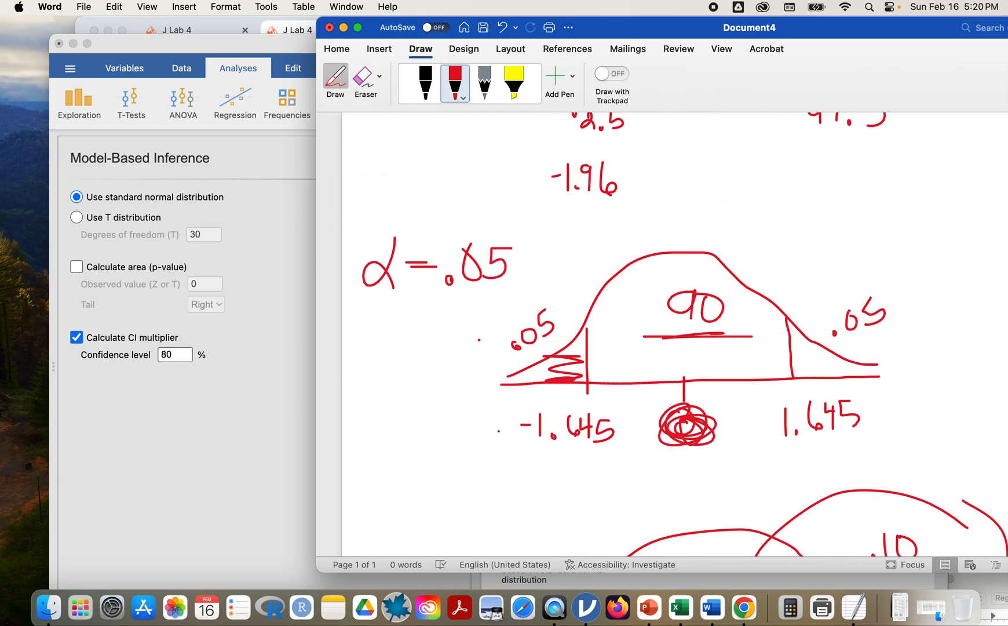
scroll(675, 334, down, 15)
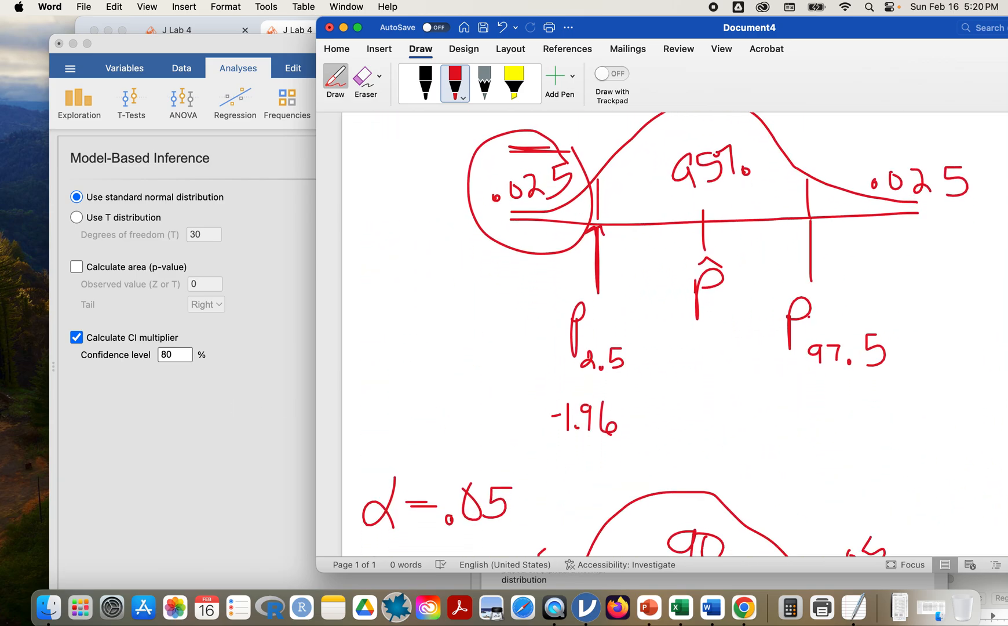
scroll(734, 302, down, 2)
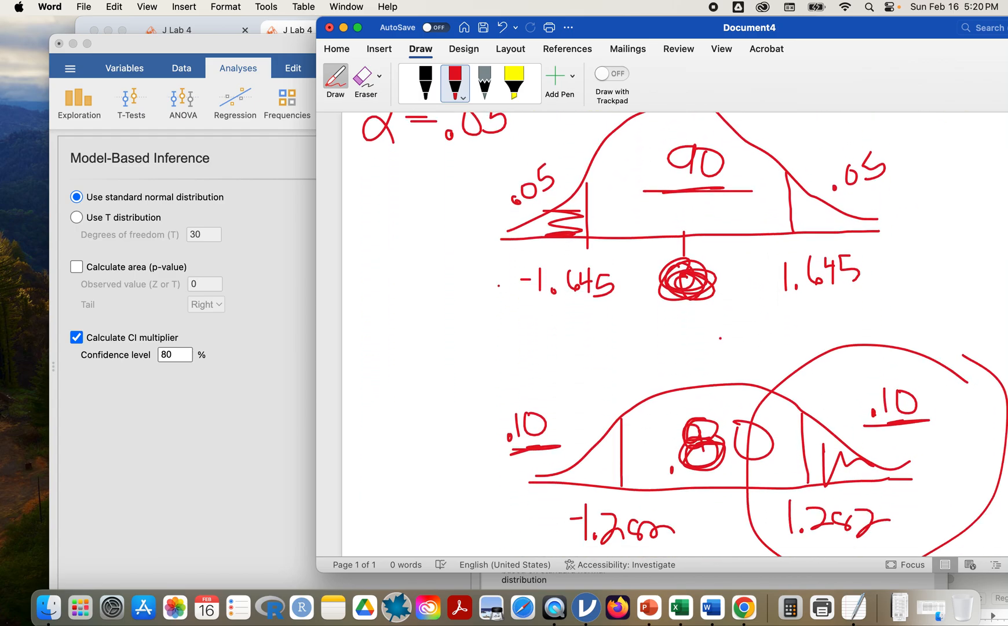
scroll(675, 334, up, 5)
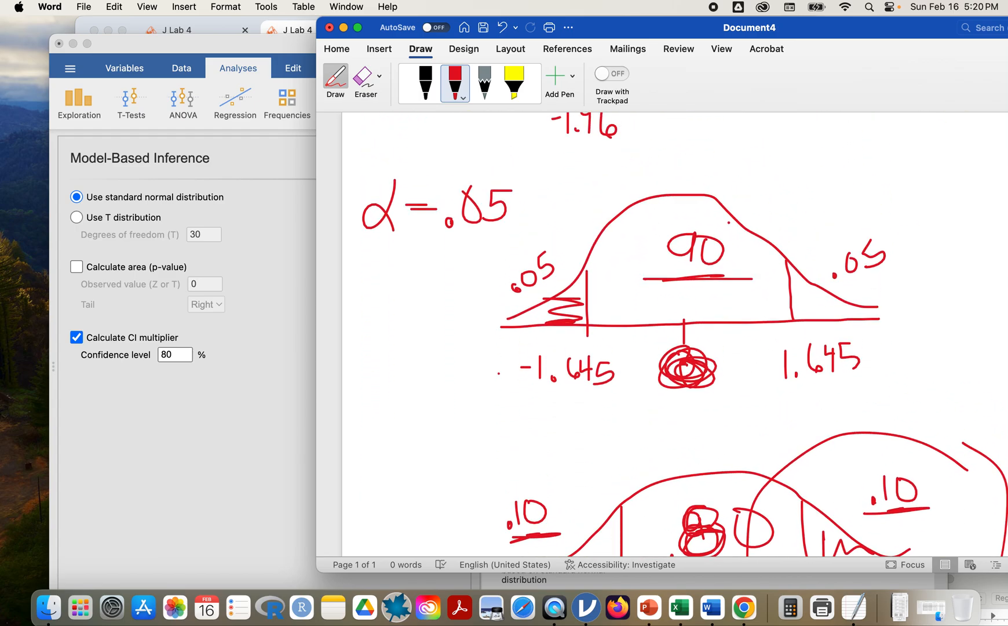
drag(722, 239, 720, 264)
drag(704, 212, 732, 220)
mouse_move(536, 416)
mouse_down()
mouse_move(649, 393)
mouse_move(614, 405)
mouse_up()
drag(782, 399, 869, 392)
- Circle the .80 middle area of the third curve and underline its -1.282 and 1.282 cutoffs
scroll(675, 334, down, 10)
mouse_move(788, 311)
mouse_down()
mouse_move(775, 283)
mouse_move(787, 294)
mouse_move(714, 242)
mouse_up()
drag(599, 412, 656, 408)
mouse_move(826, 406)
mouse_down()
mouse_move(893, 399)
mouse_move(834, 404)
mouse_up()
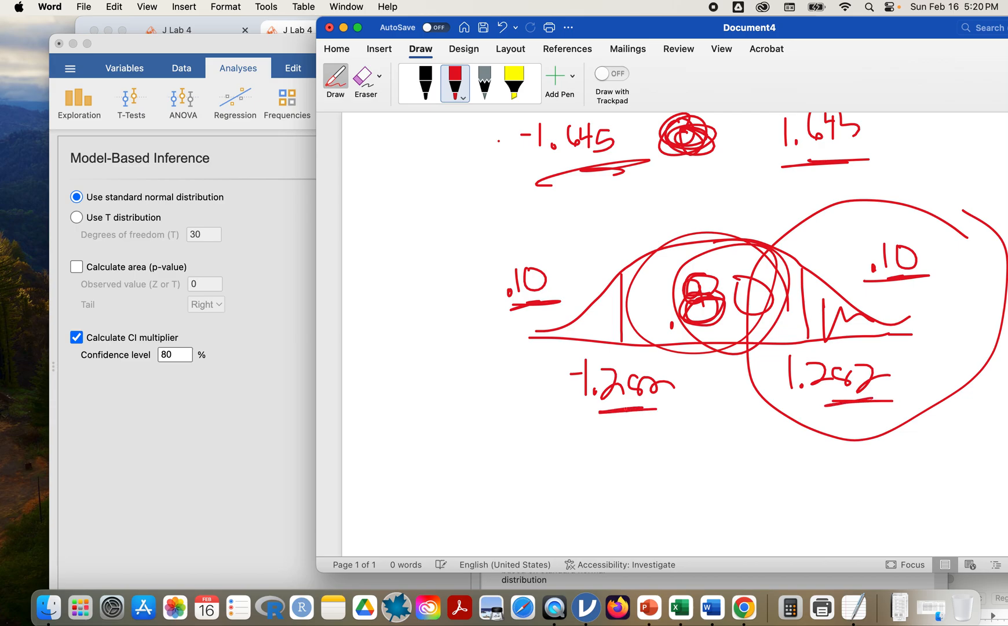
- Move the Word and jamovi windows aside and show the J Lab 4 confidence interval formula for a single proportion in Chrome
click(236, 442)
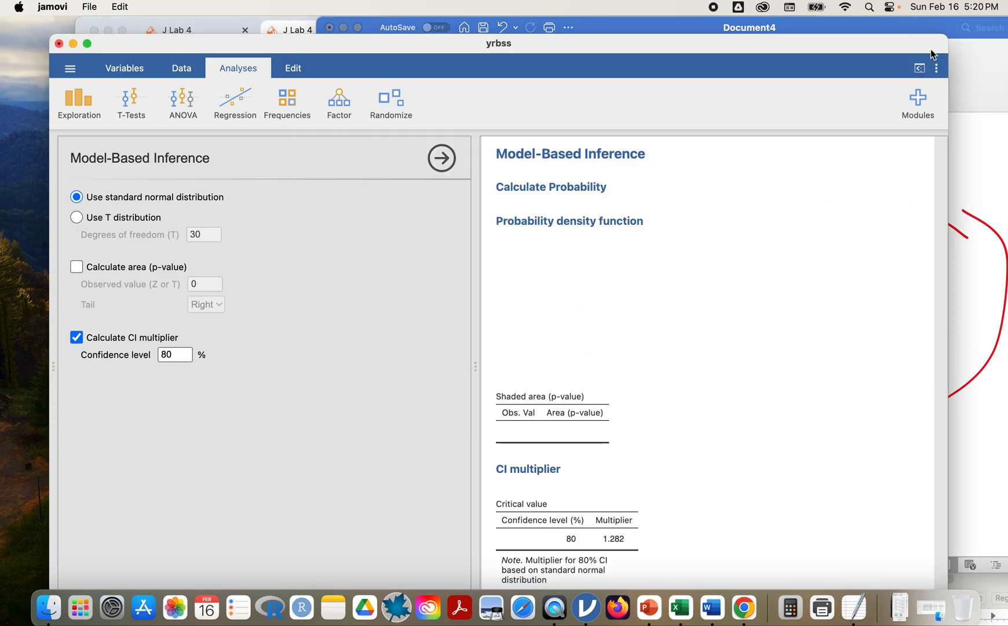
click(889, 29)
drag(889, 29, 558, 575)
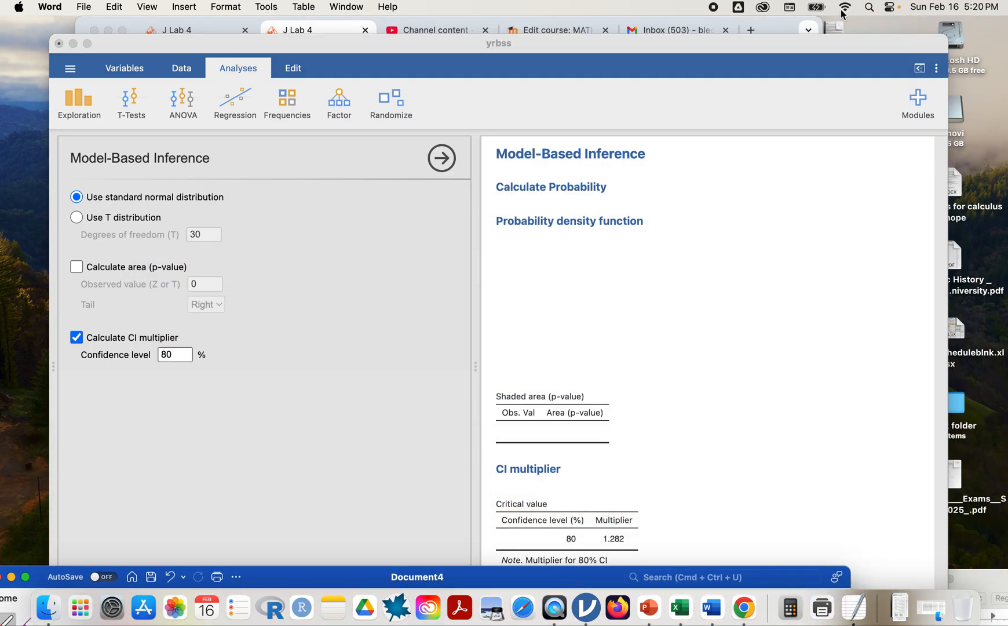
drag(797, 48, 678, 69)
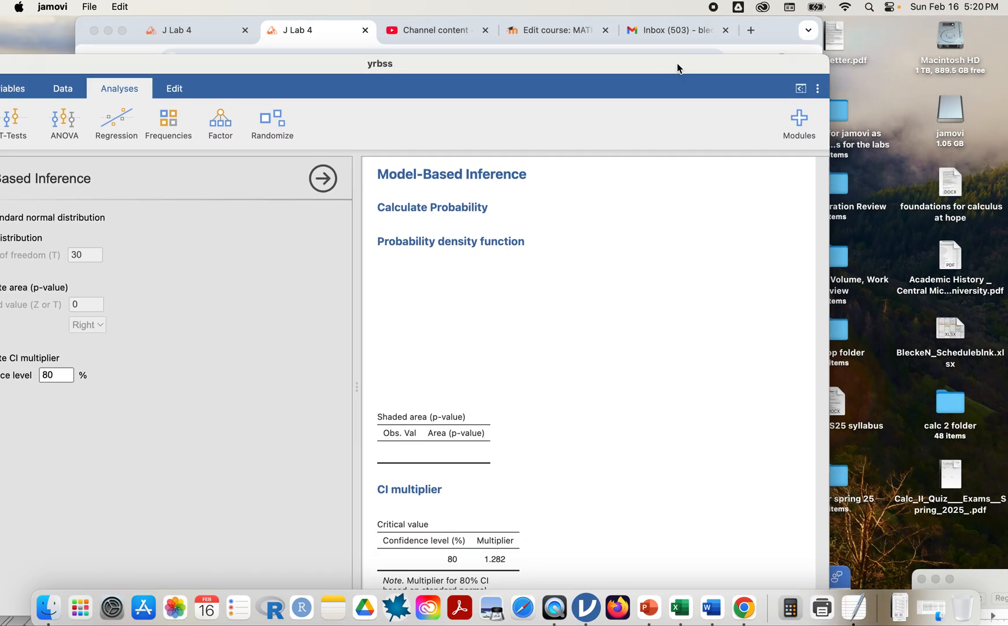
click(776, 35)
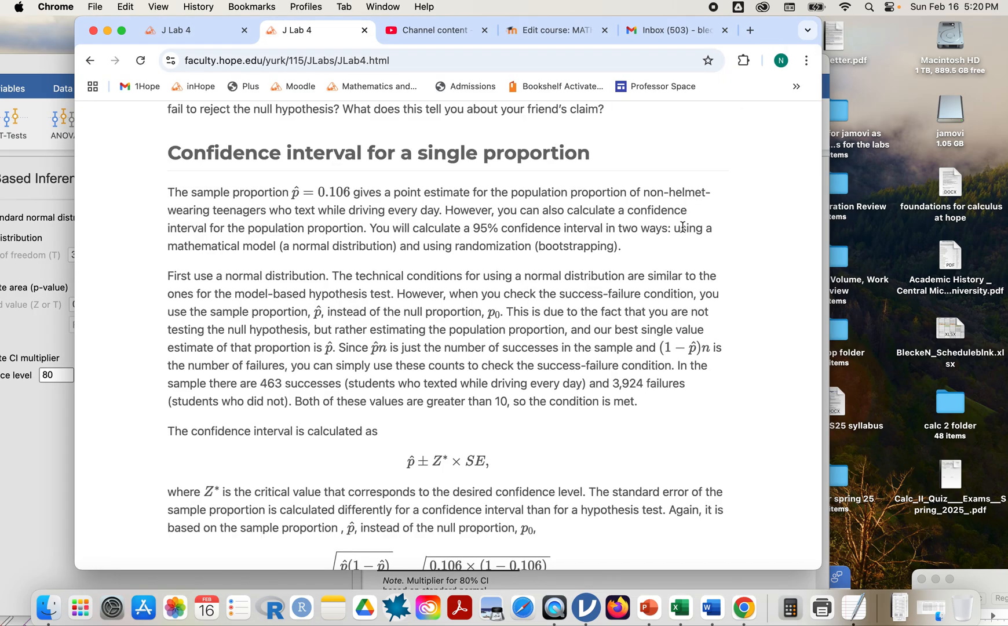
scroll(682, 227, down, 2)
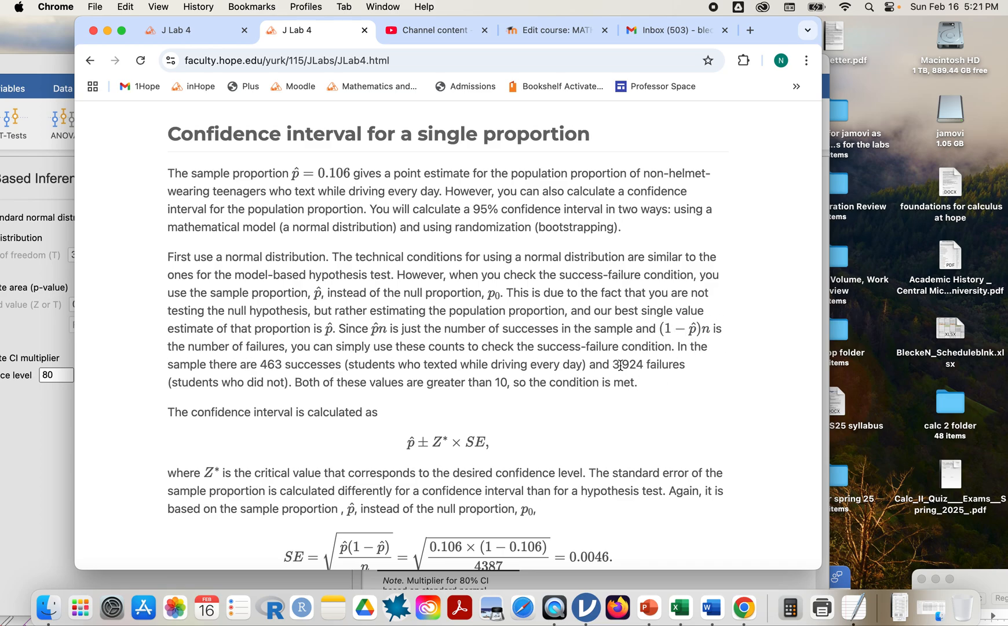
scroll(609, 385, down, 5)
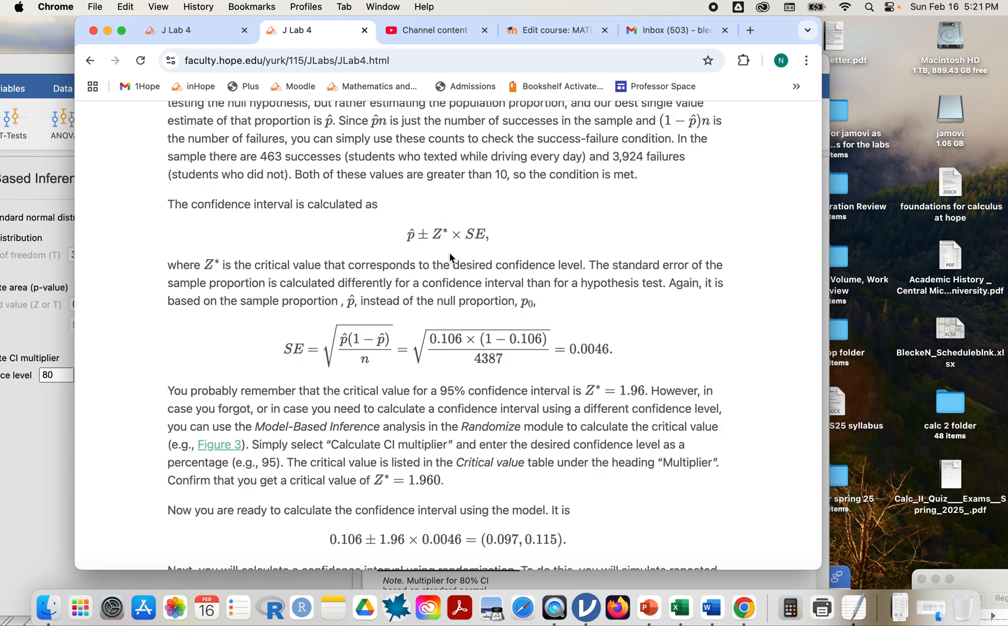
- Reposition the jamovi window lower behind the browser and return to the J Lab 4 page in Chrome
click(51, 438)
drag(283, 60, 468, 10)
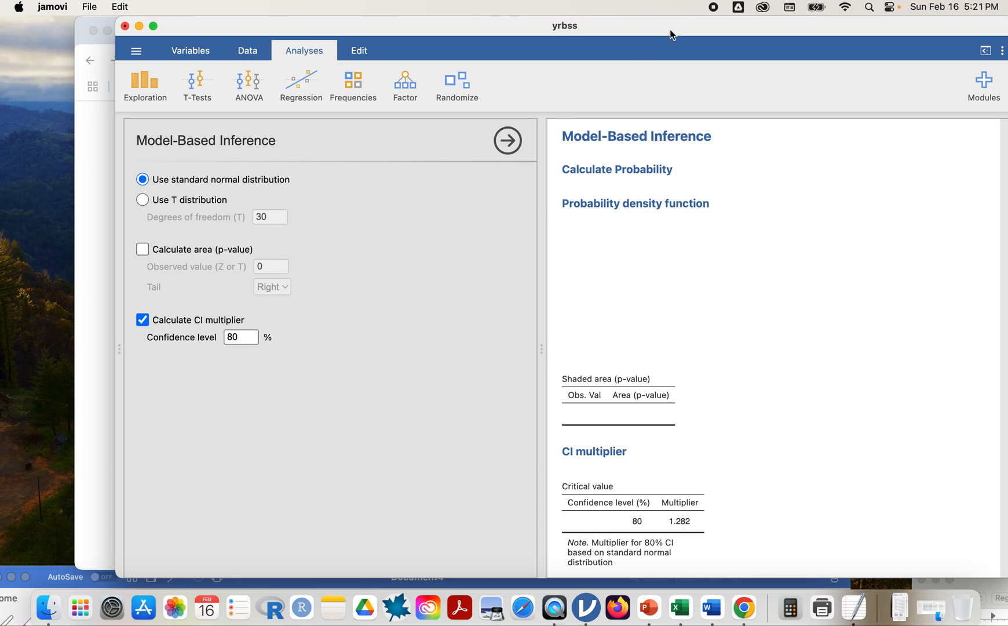
drag(668, 34, 523, 262)
click(710, 210)
- Examine the standard error formula, the critical value paragraph and the model-based confidence interval calculation on the J Lab 4 page
scroll(603, 296, down, 1)
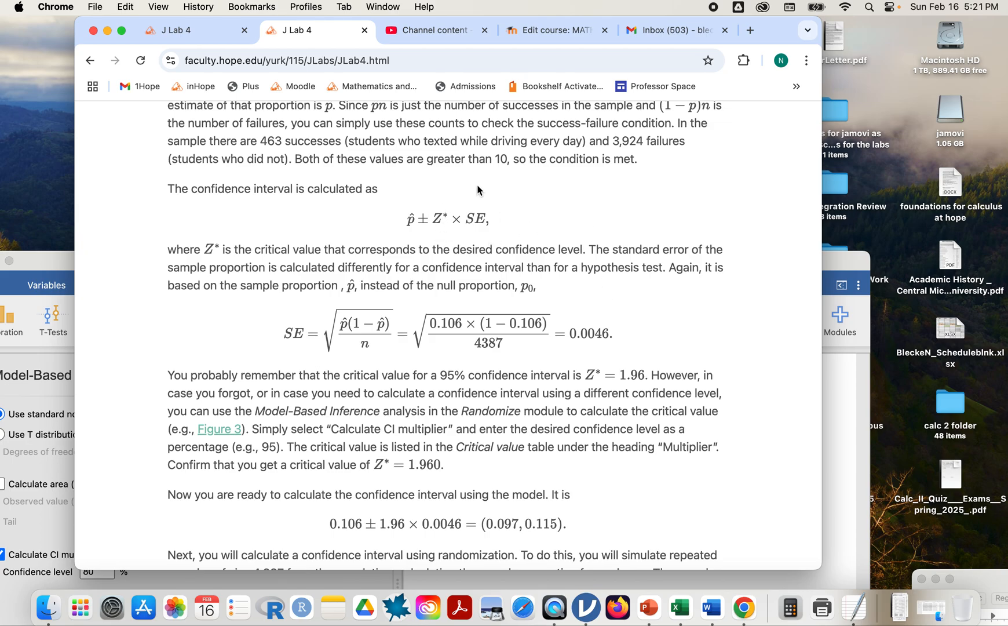
scroll(528, 197, up, 1)
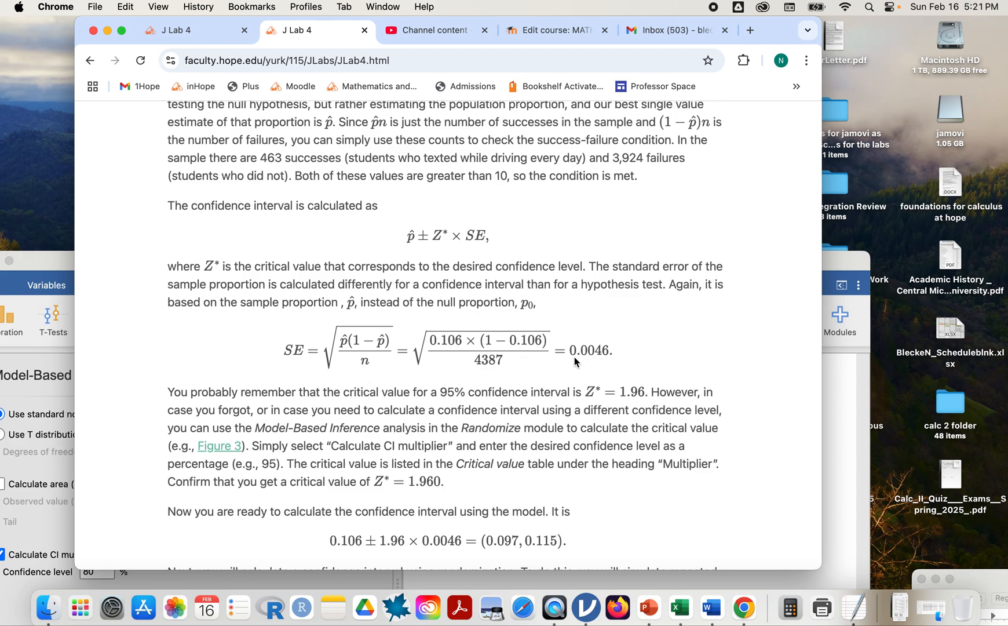
scroll(592, 371, down, 5)
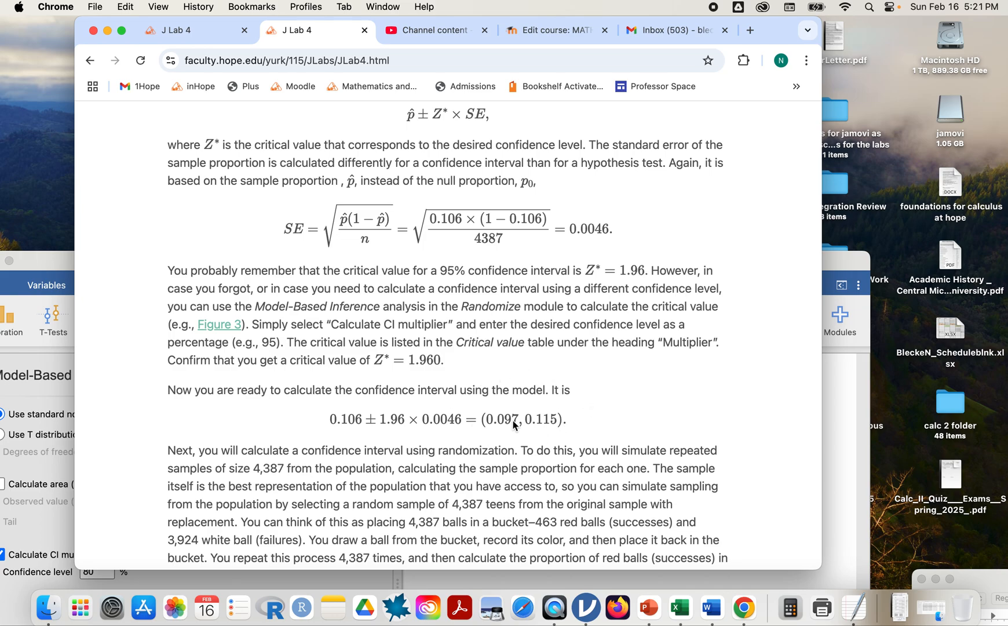
scroll(513, 420, down, 2)
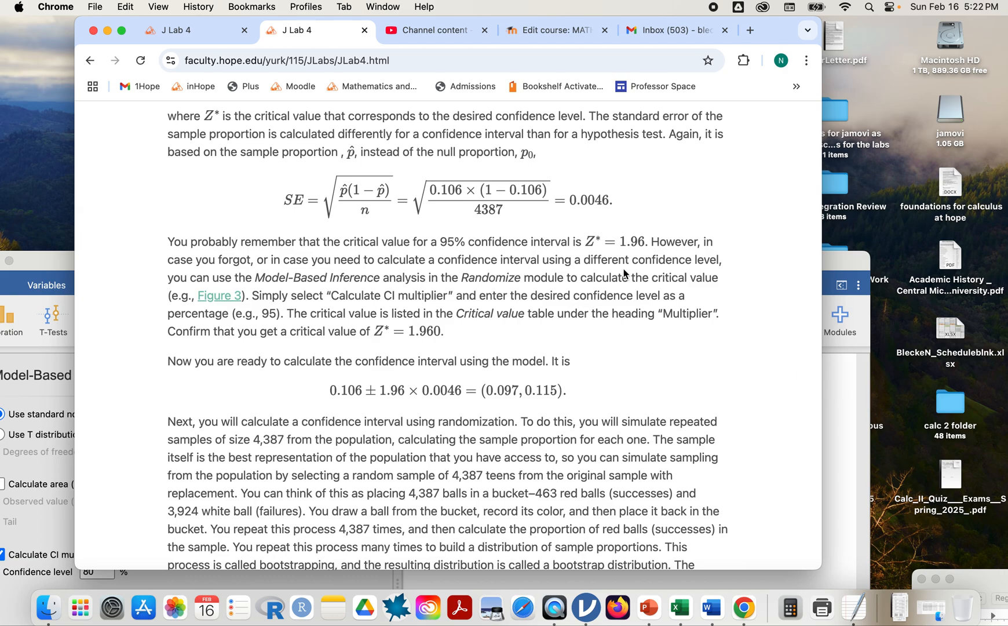
scroll(624, 269, up, 5)
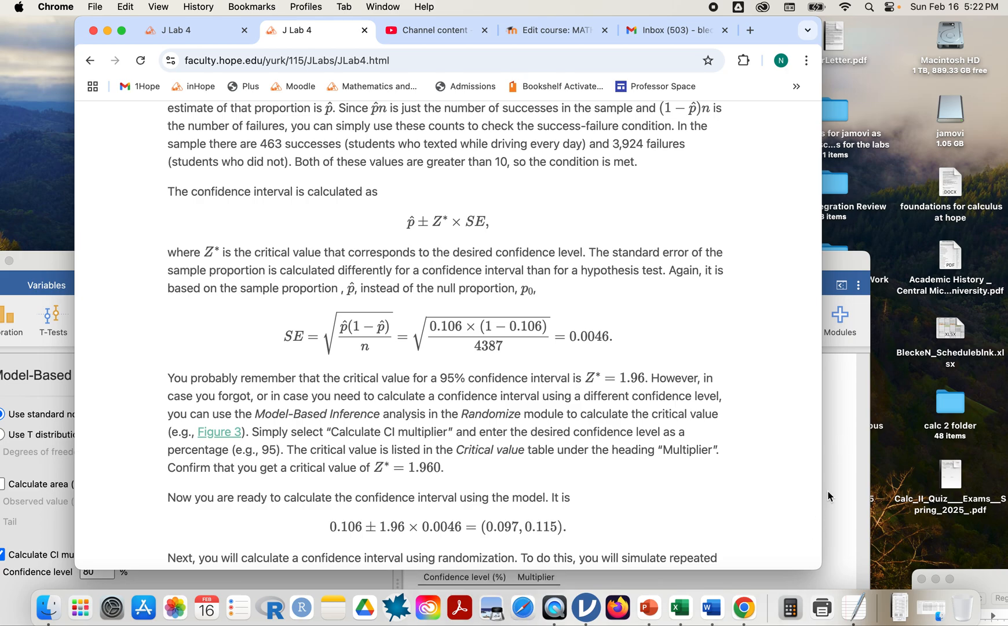
- Bring the Word document with the sketched curves to the front from the overview of open windows
key(ctrl+Up)
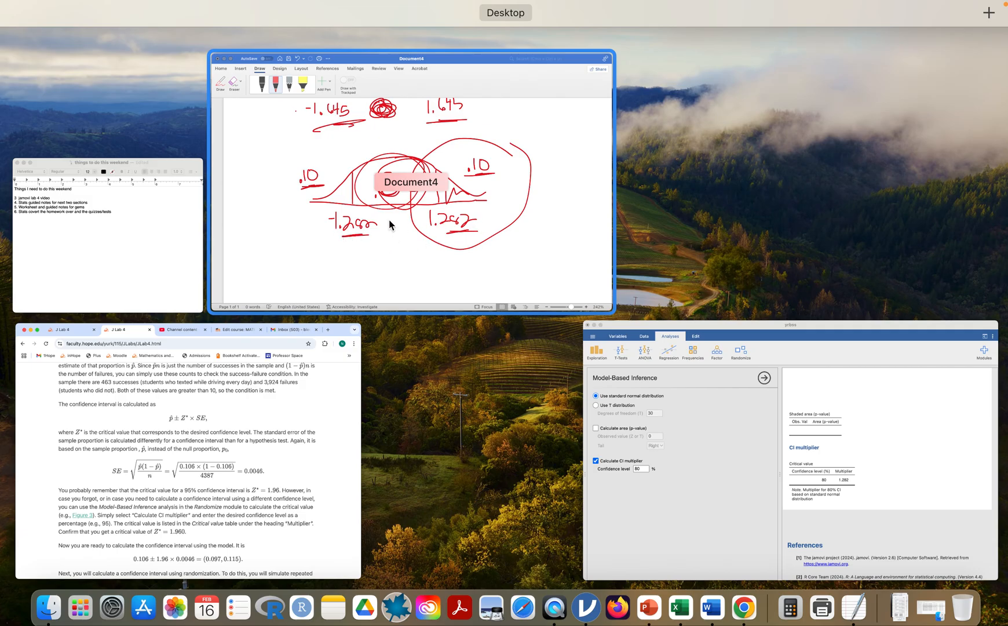
click(476, 224)
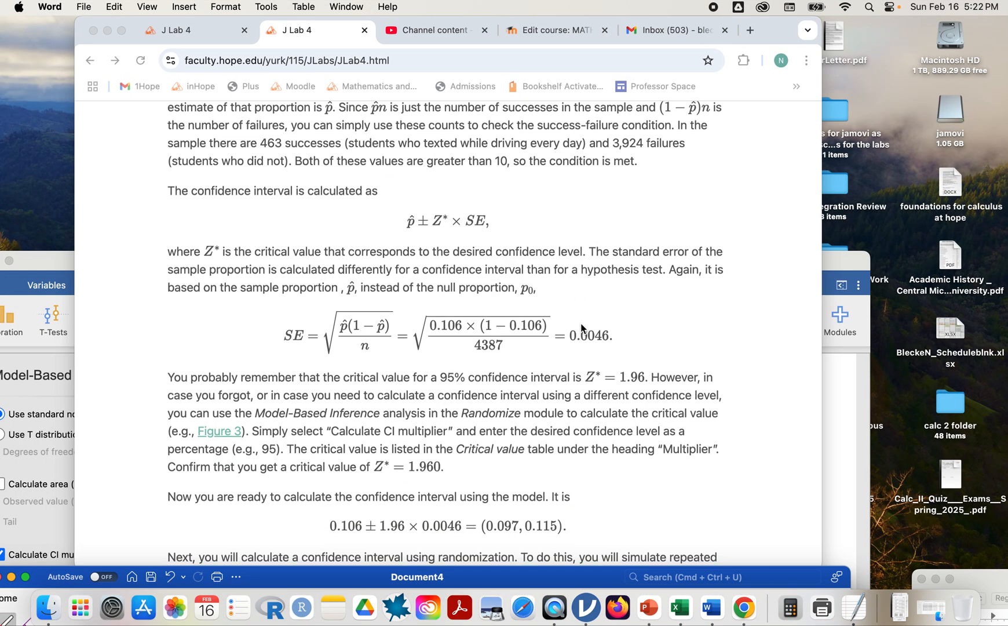
- Read the J Lab 4 passages on randomization confidence intervals, bootstrap percentiles and the Single Proportion - Confidence Interval analysis settings
scroll(583, 328, down, 5)
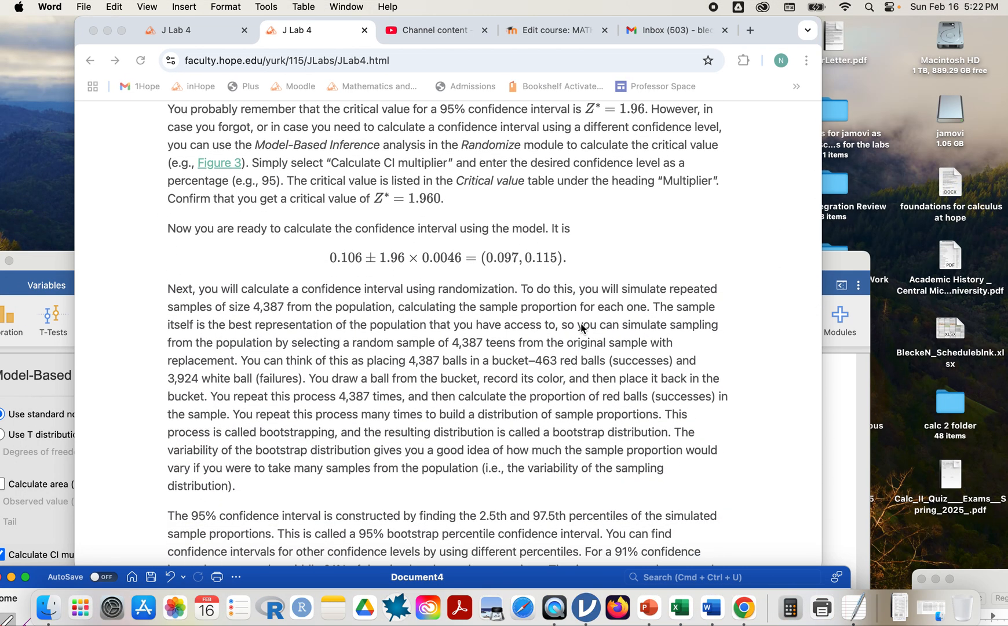
scroll(582, 329, down, 2)
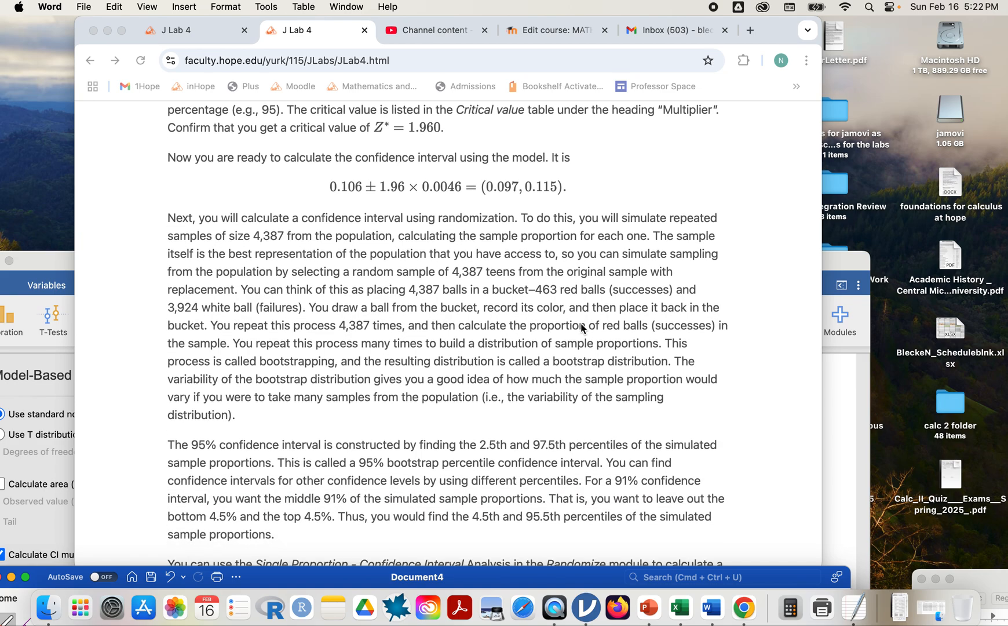
scroll(582, 328, down, 1)
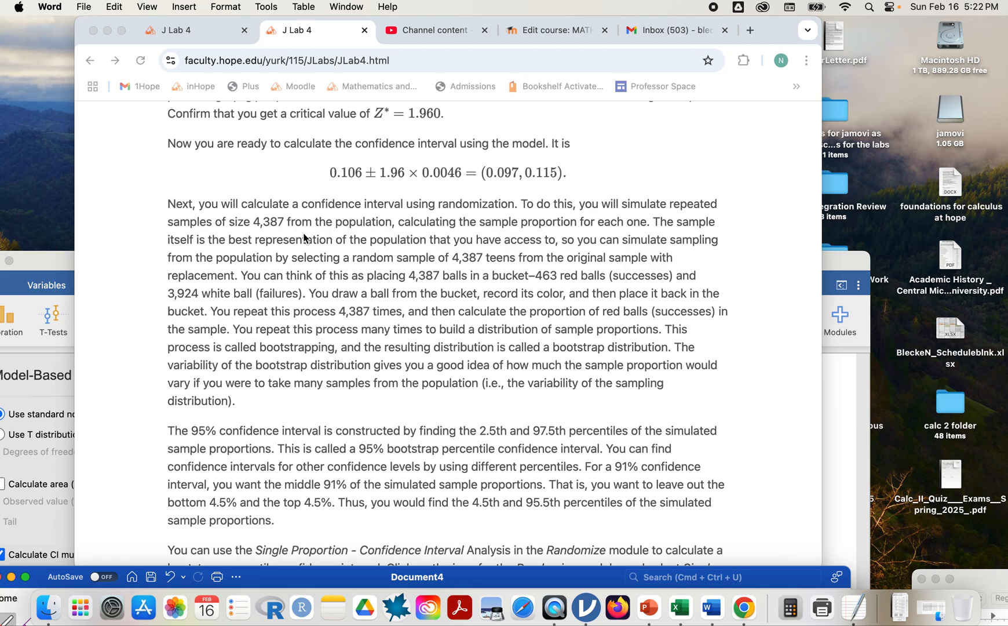
scroll(304, 237, up, 1)
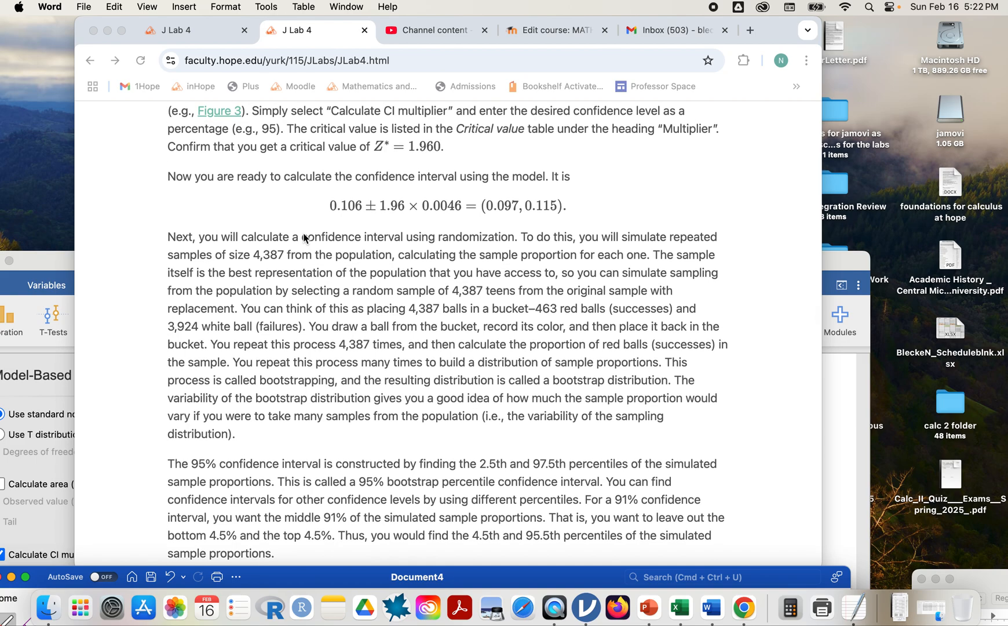
scroll(304, 238, up, 2)
scroll(304, 238, down, 3)
scroll(304, 238, up, 1)
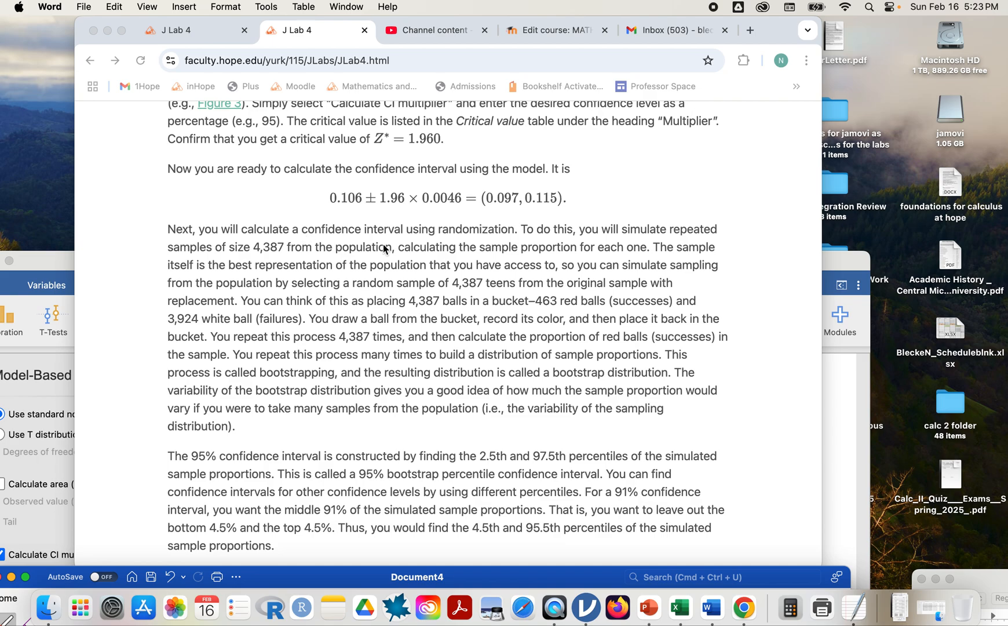
scroll(592, 322, up, 1)
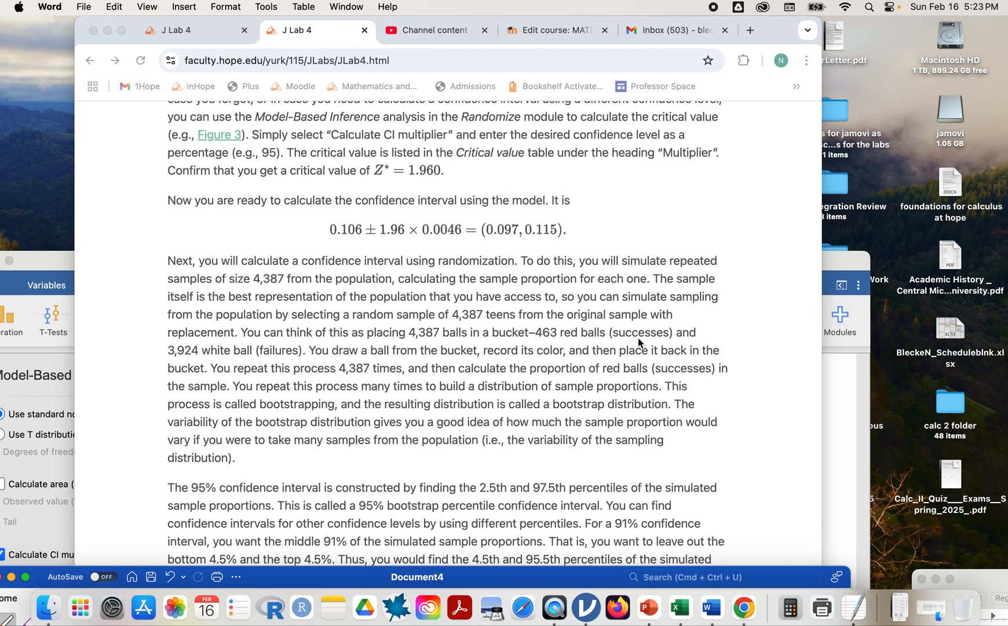
scroll(638, 342, up, 2)
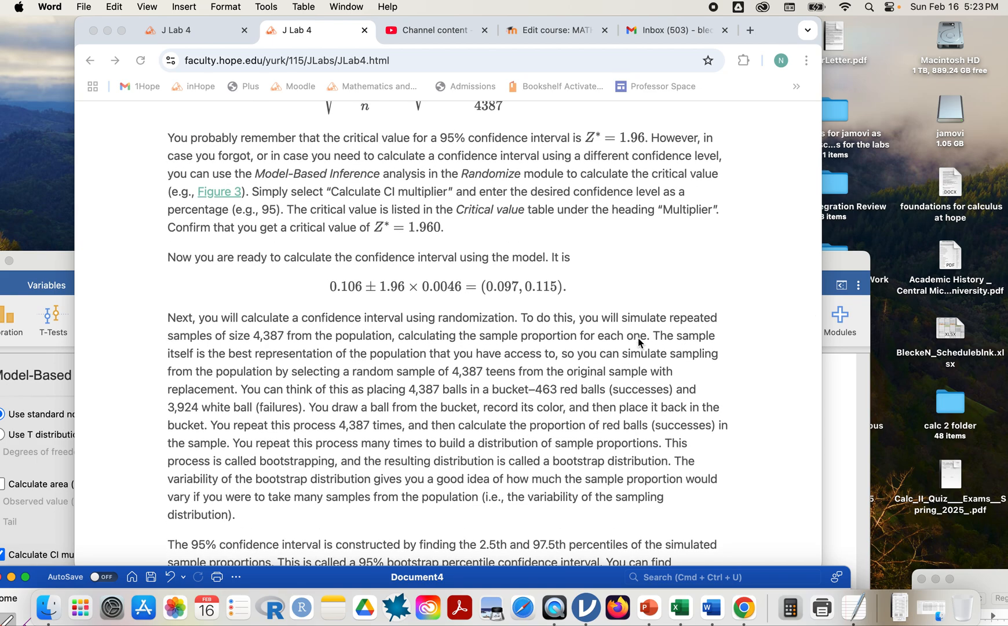
scroll(638, 338, up, 8)
scroll(638, 343, up, 3)
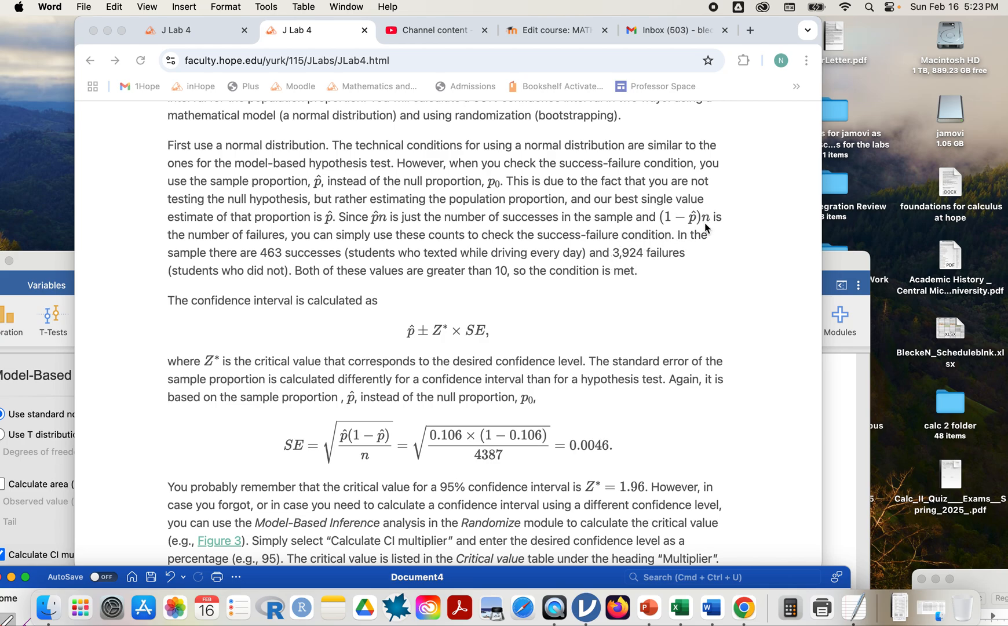
scroll(706, 228, down, 10)
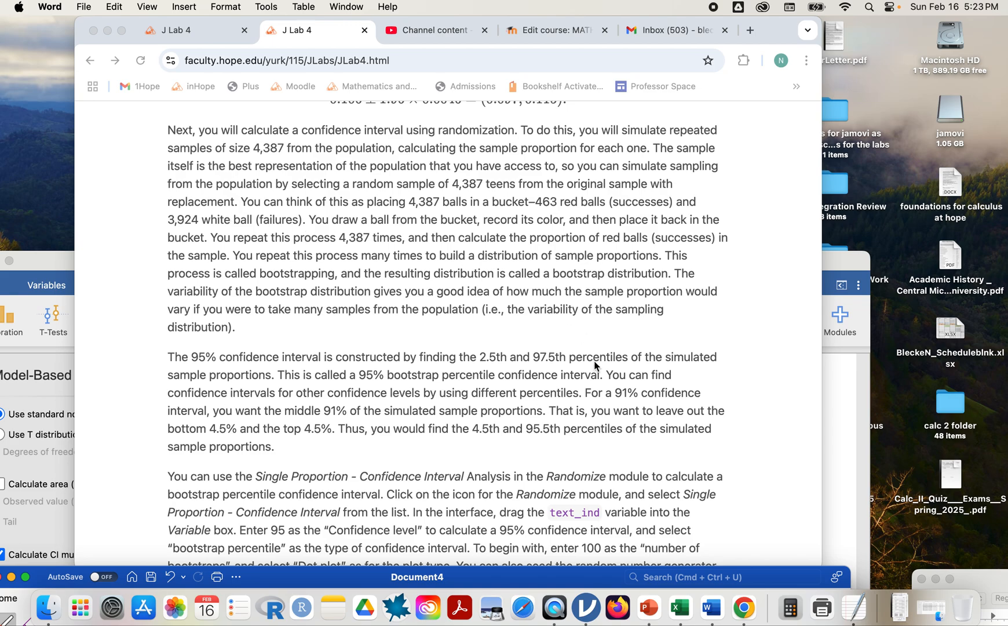
scroll(594, 361, down, 1)
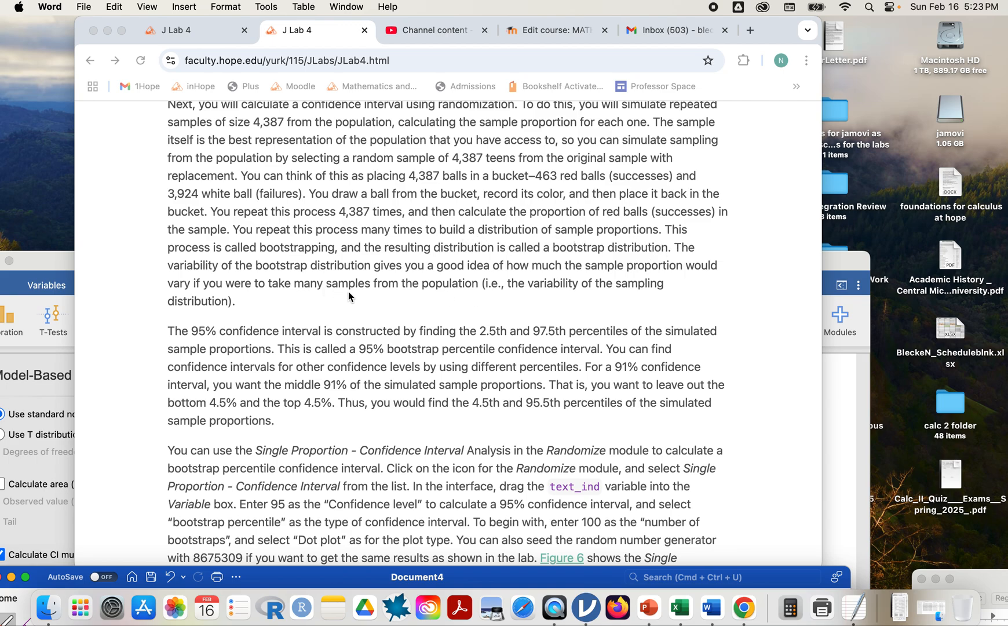
scroll(596, 350, down, 1)
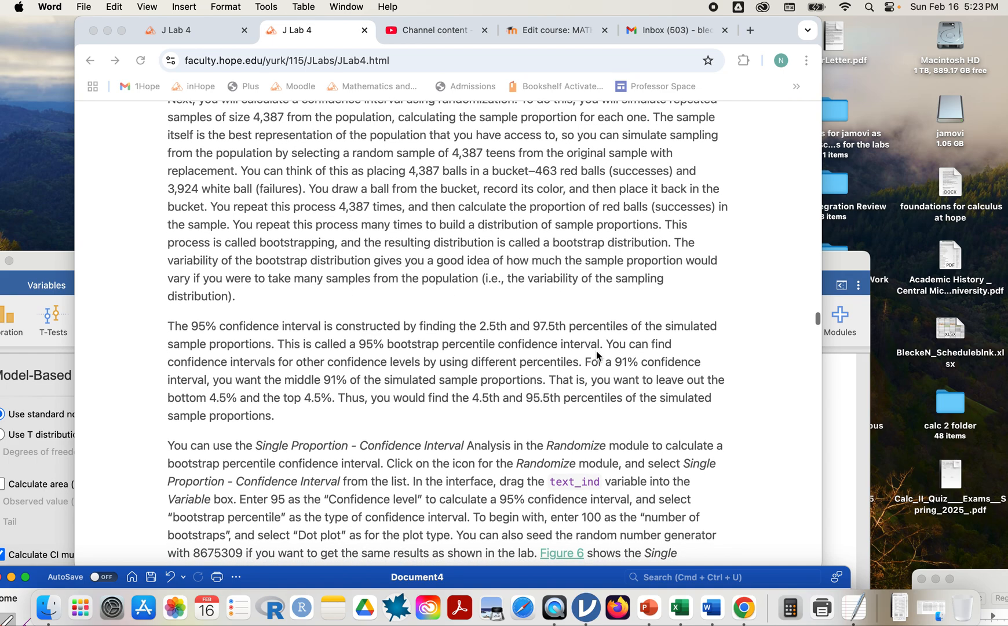
scroll(597, 351, down, 5)
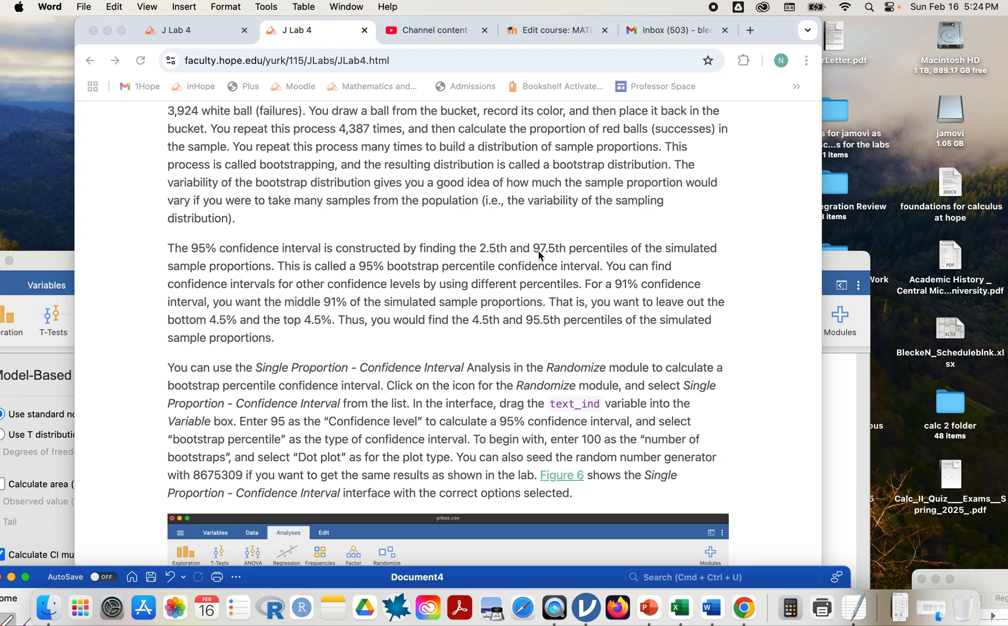
- Switch to jamovi and position its window below the browser's address bar so the analysis options are visible
click(846, 300)
drag(791, 260, 884, 25)
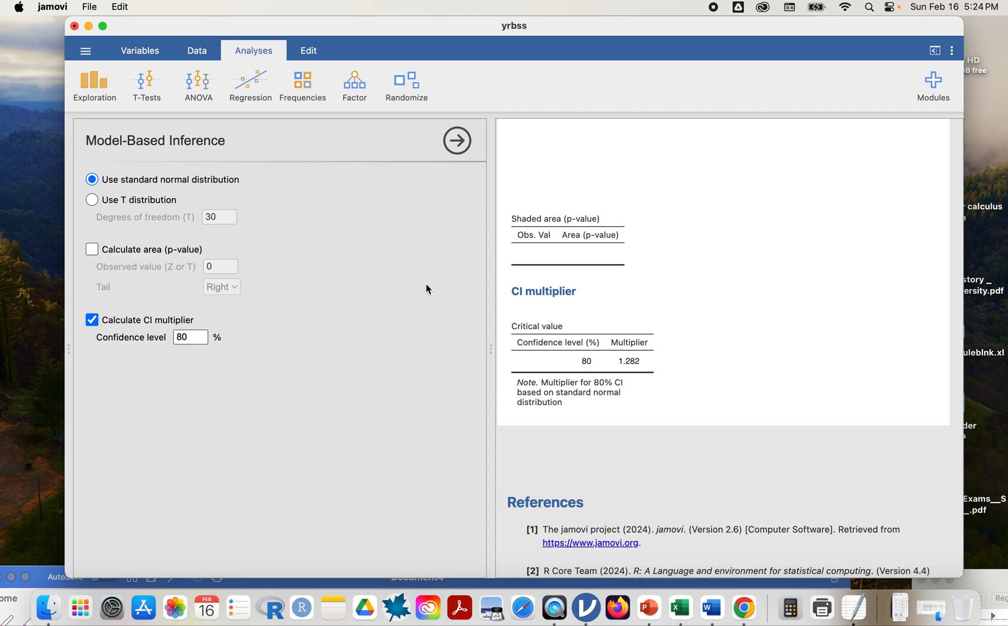
drag(398, 26, 440, 100)
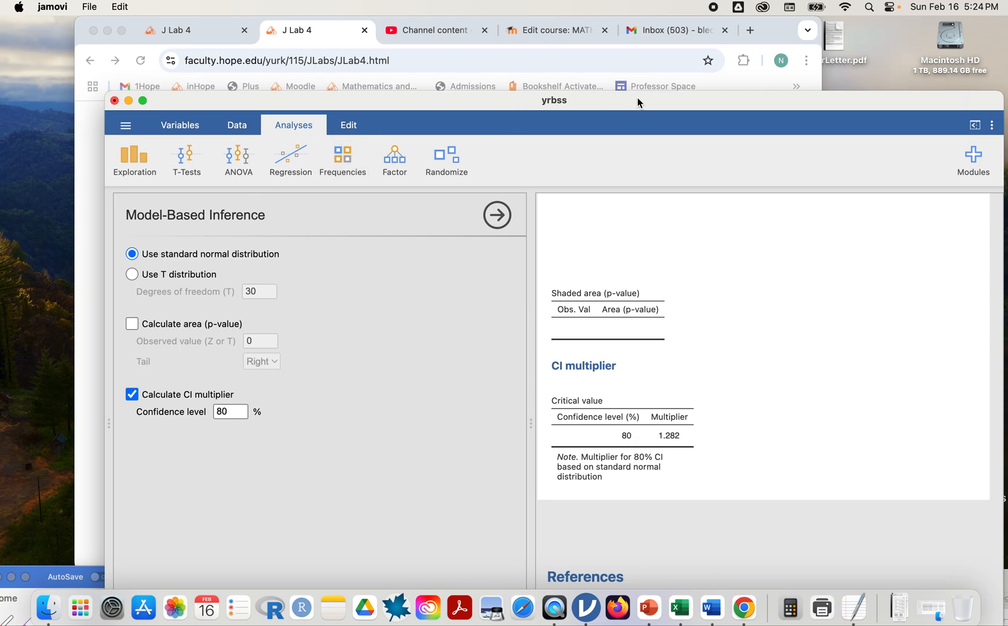
- Bring the Word document with the sketched curves into view and close it without keeping it
drag(638, 99, 655, 93)
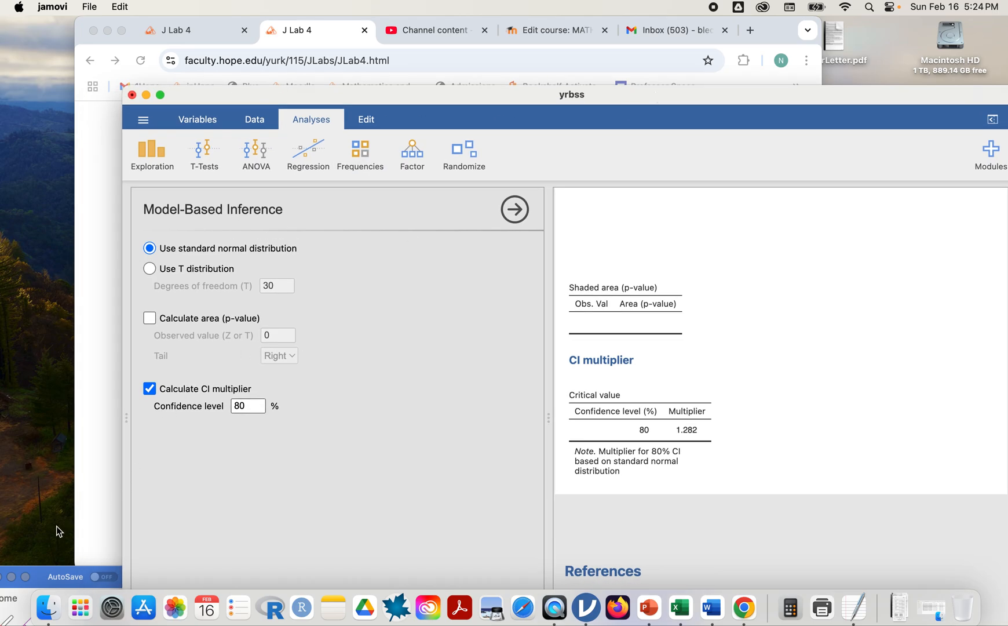
drag(38, 581, 165, 1)
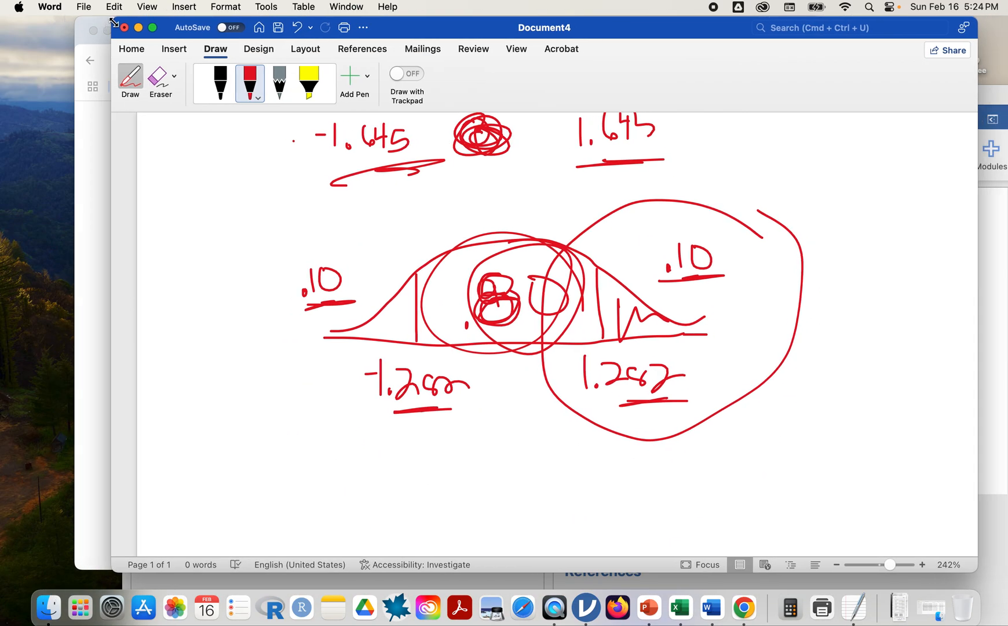
click(123, 28)
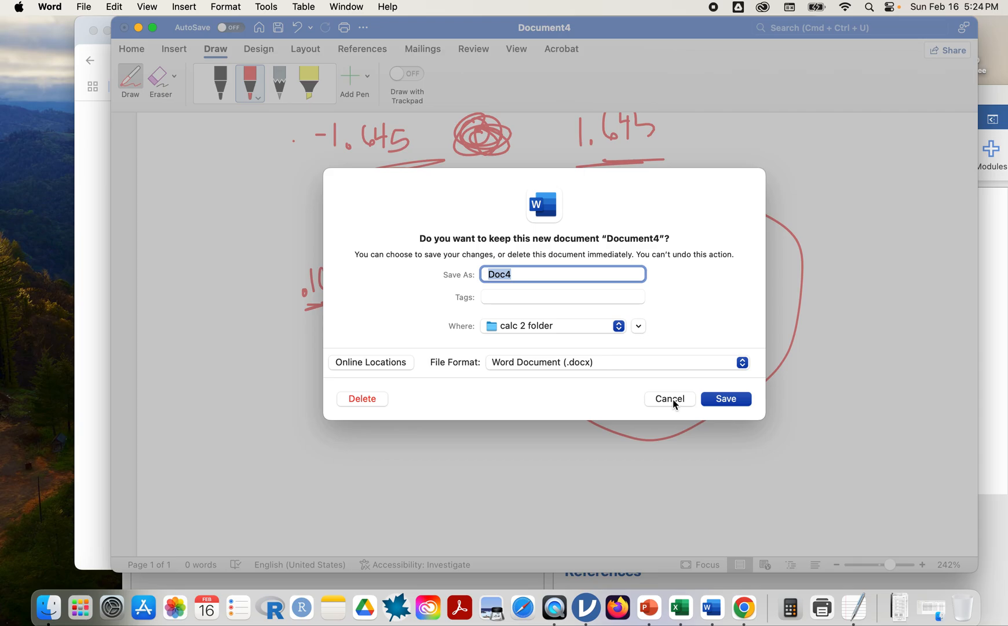
click(380, 400)
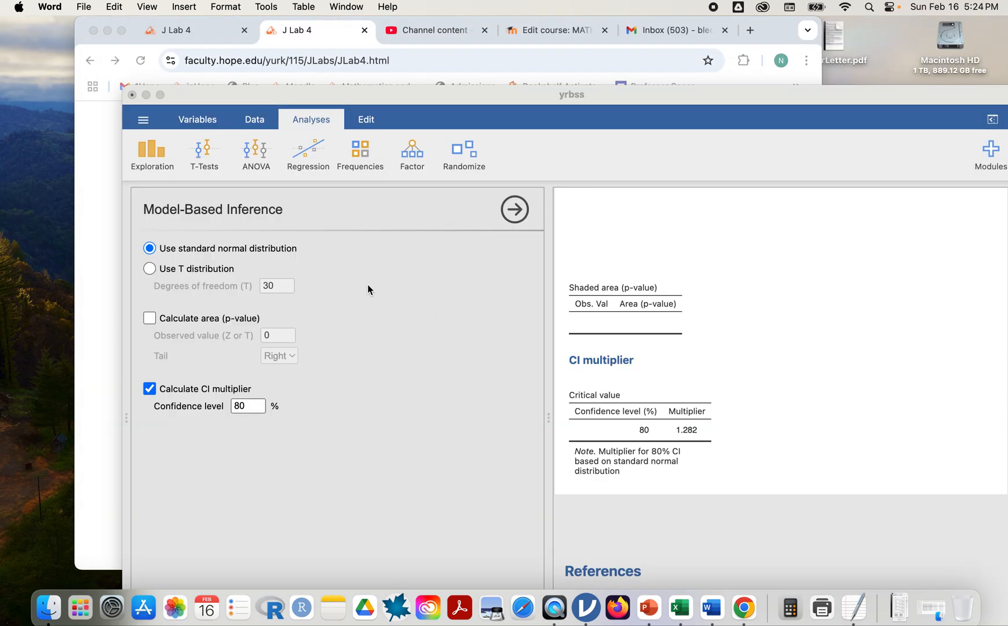
- Check the J Lab 4 instructions, and set up jamovi's Single Proportion - Confidence Interval analysis from the Randomize module with text_ind as the variable
click(780, 38)
scroll(506, 365, down, 3)
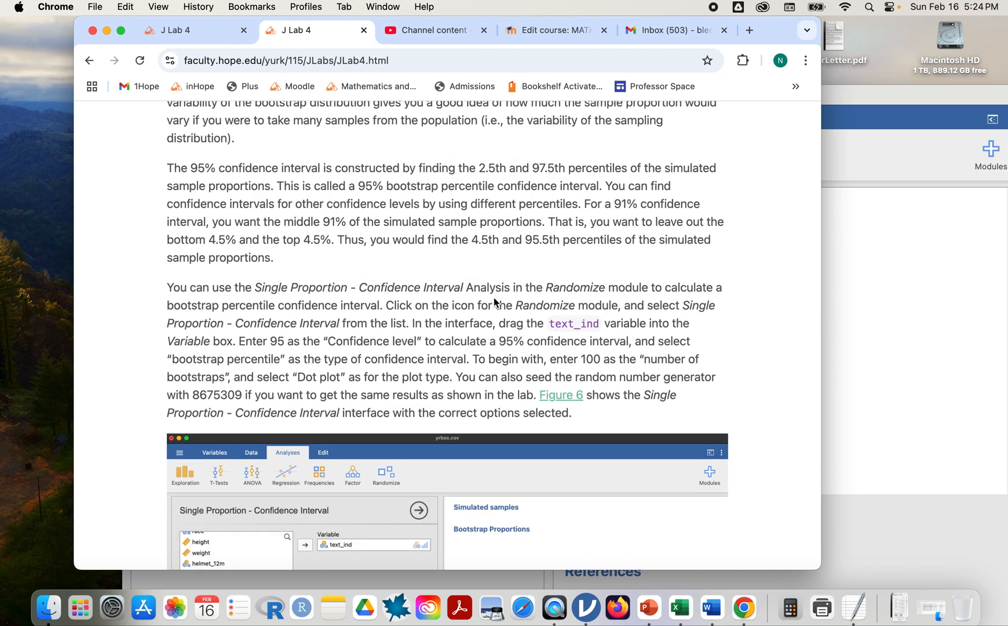
click(908, 99)
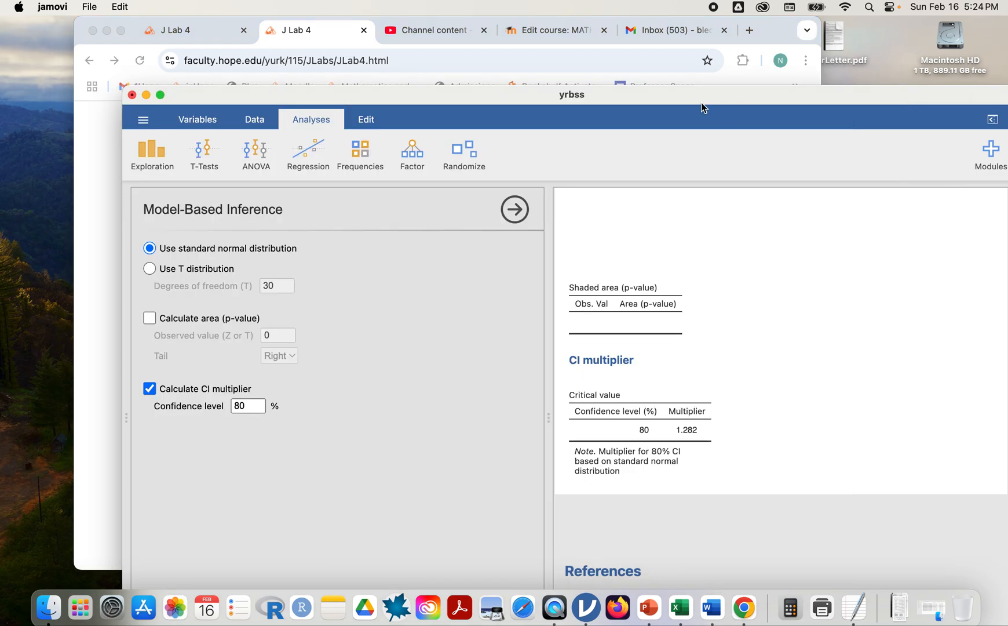
click(466, 161)
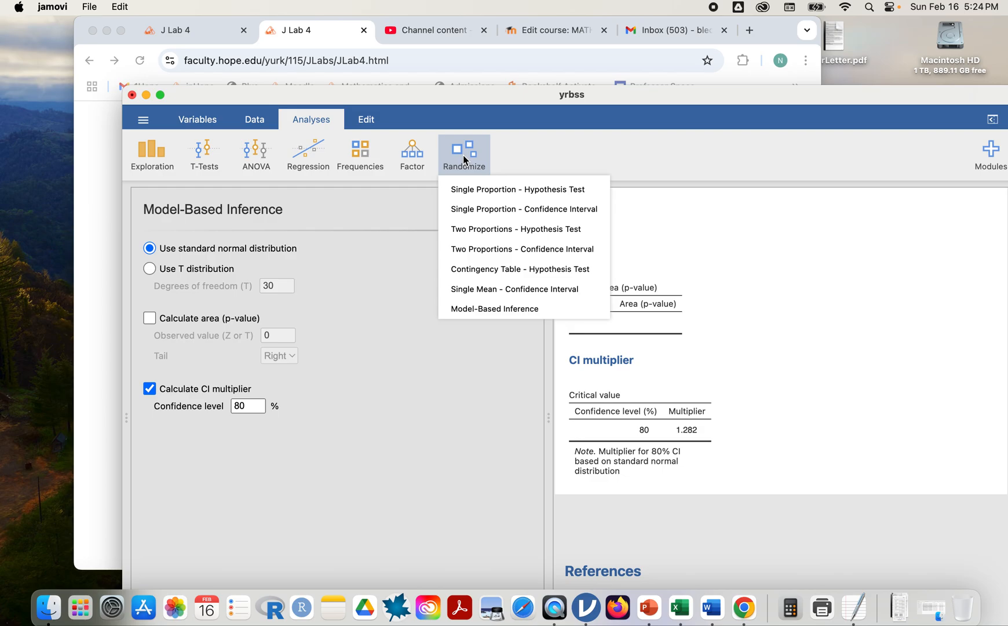
click(503, 209)
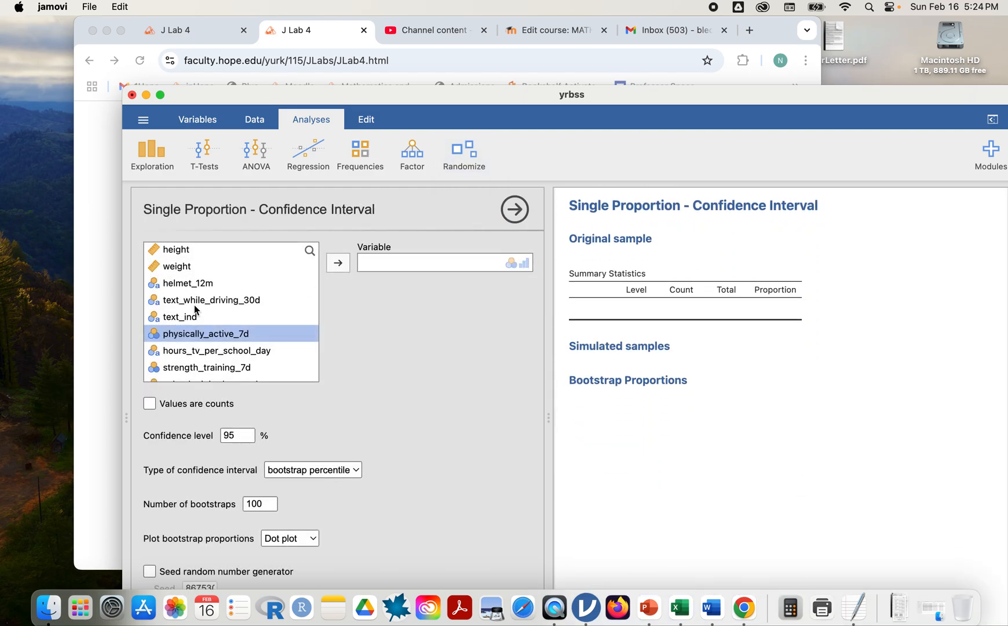
click(186, 318)
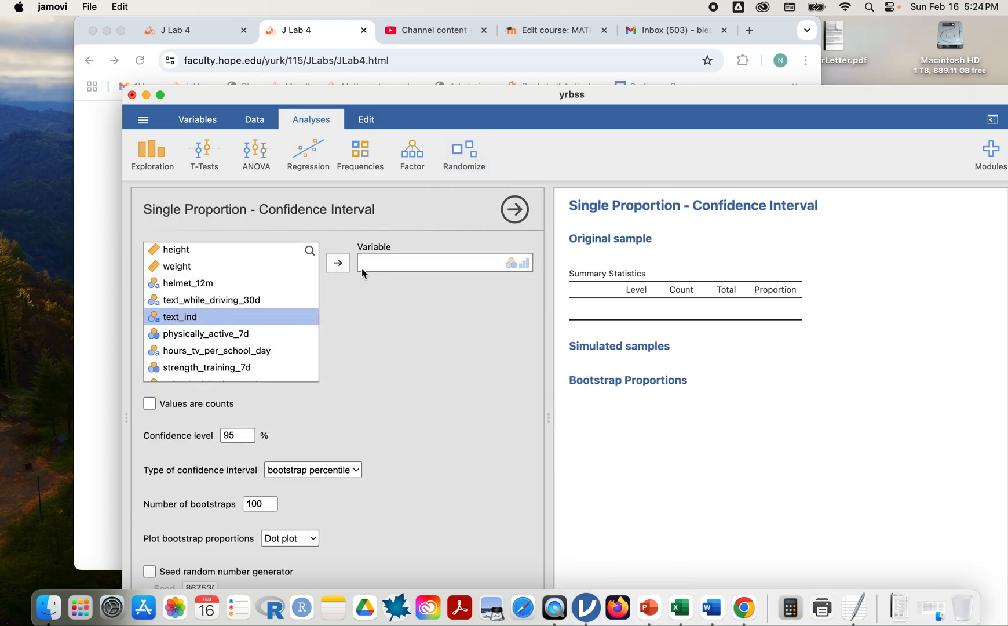
click(341, 264)
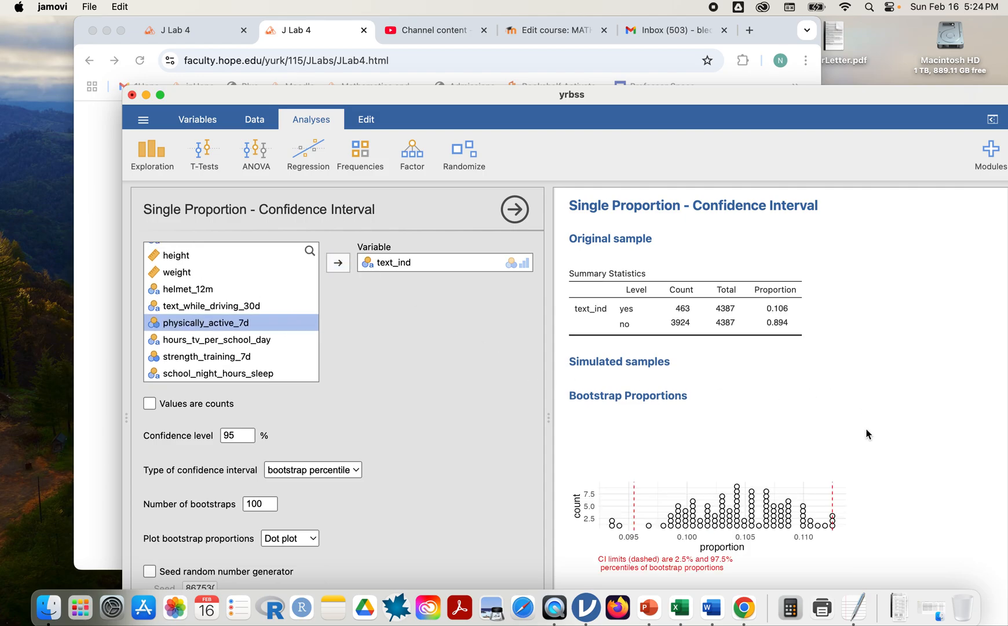
- Enable seeding of the random number generator for the bootstrap analysis and inspect its dot plot and Simulation Results table
scroll(868, 433, down, 3)
scroll(868, 434, down, 3)
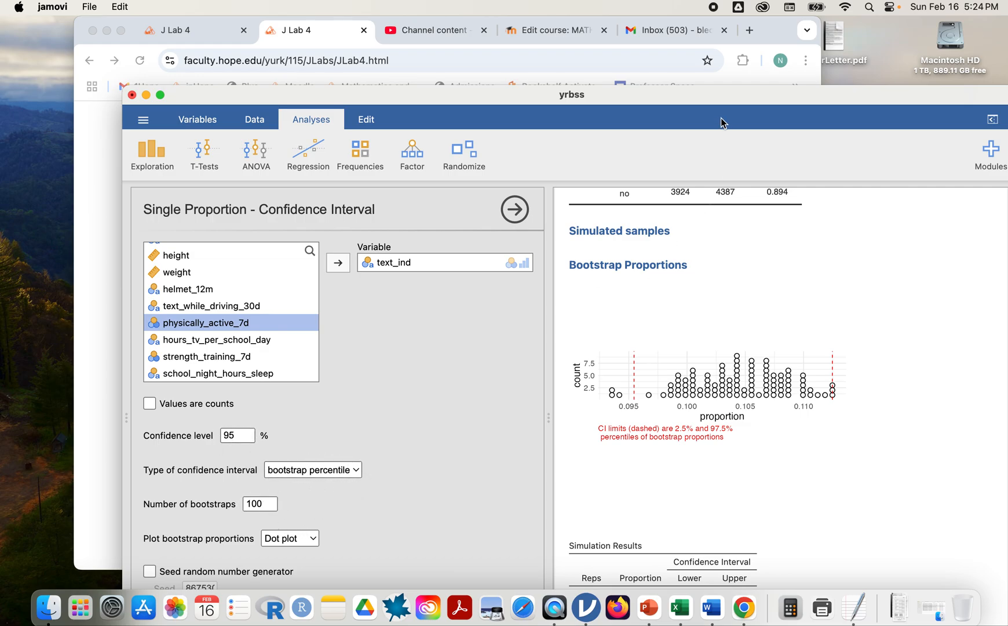
drag(717, 94, 664, 4)
click(214, 432)
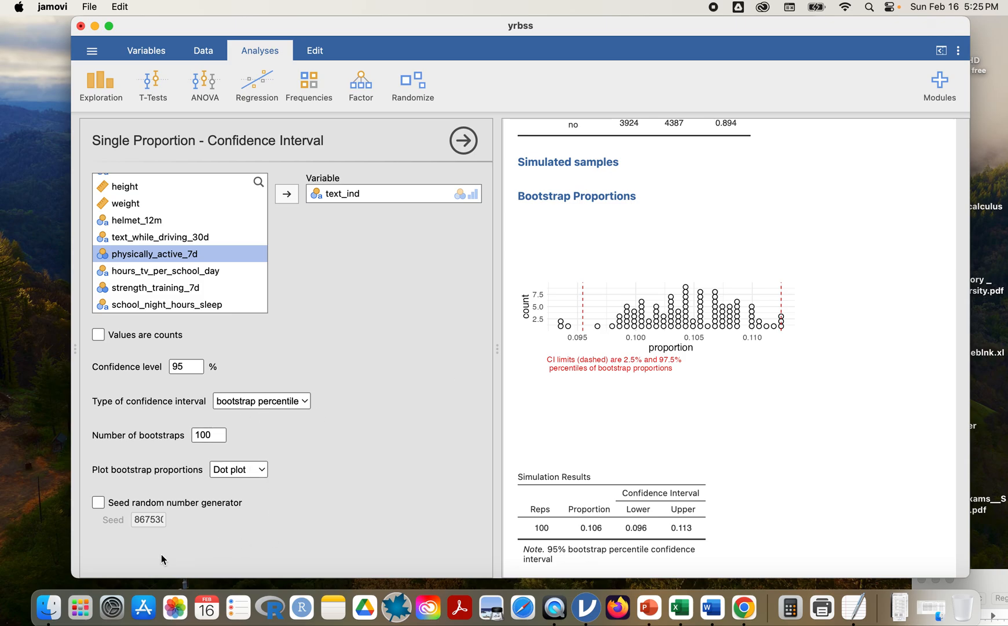
click(98, 503)
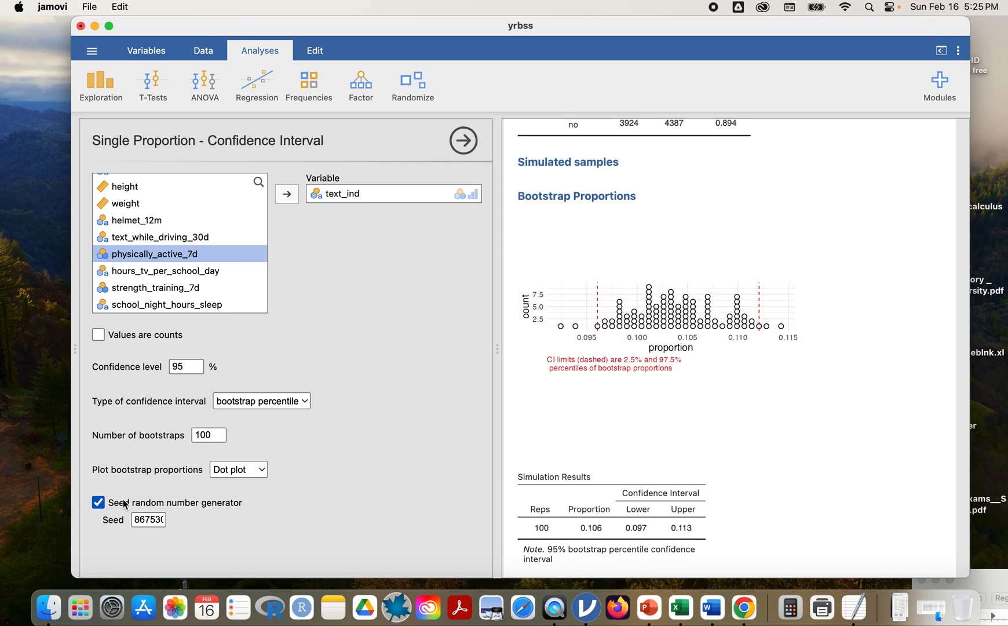
scroll(666, 406, down, 5)
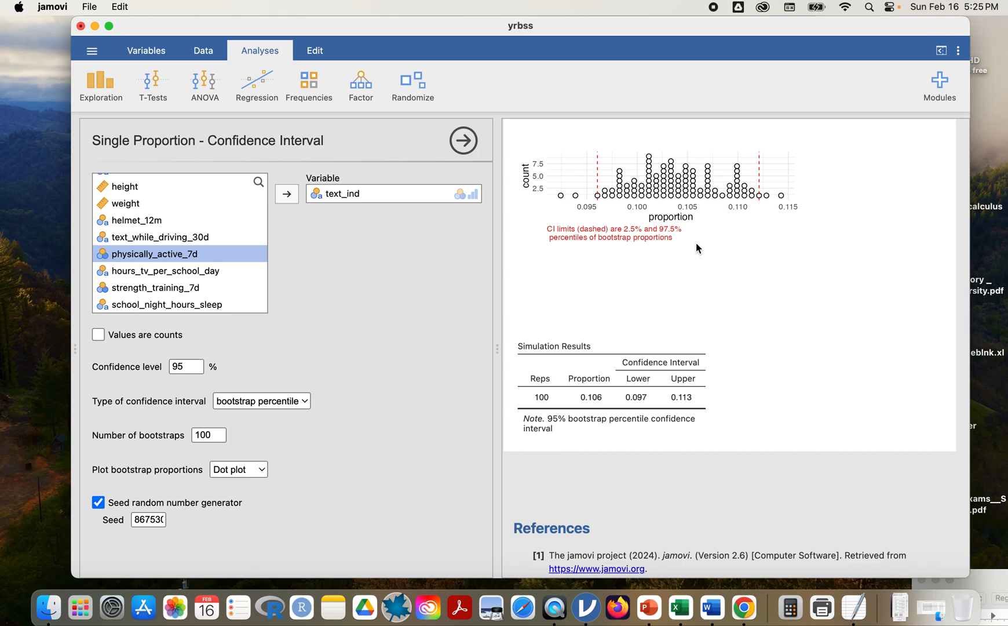
scroll(714, 288, down, 3)
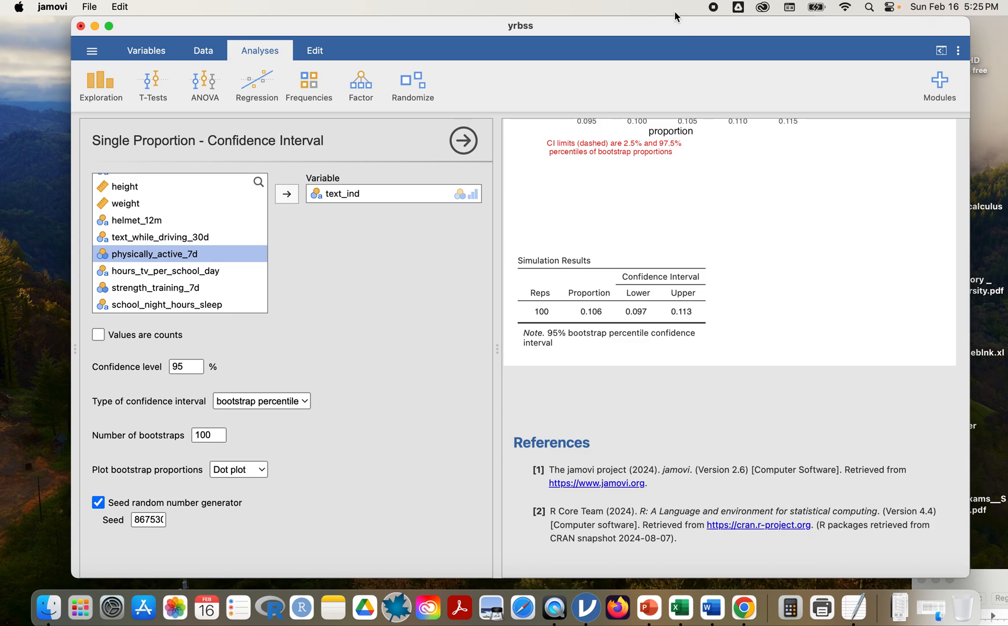
- Uncover the J Lab 4 page and read the Figure 6 explanation and the instructions for increasing the number of simulations
drag(675, 27, 626, 469)
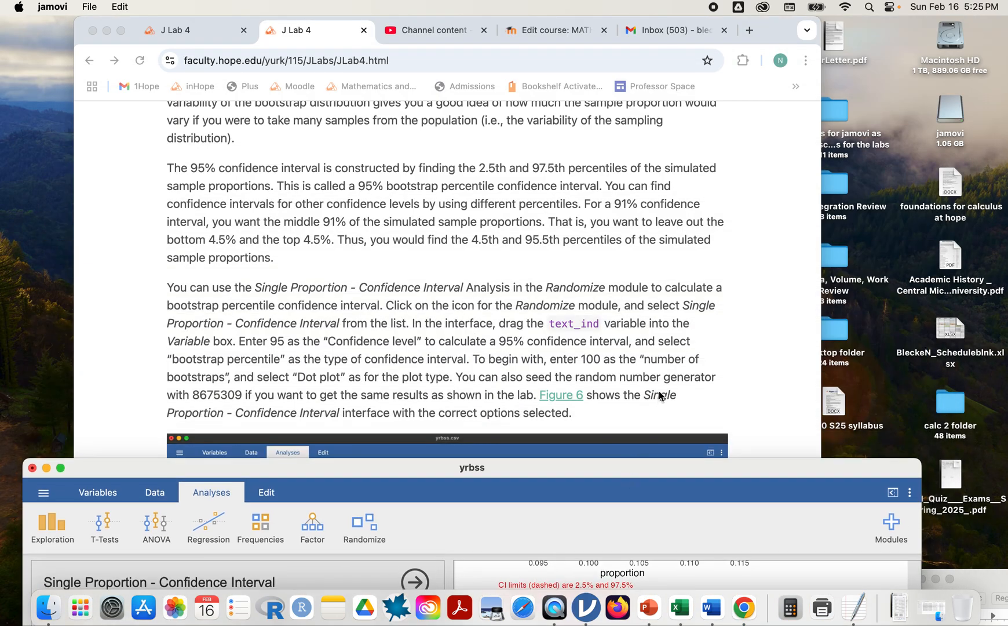
scroll(658, 390, down, 2)
scroll(658, 390, down, 5)
scroll(658, 390, up, 4)
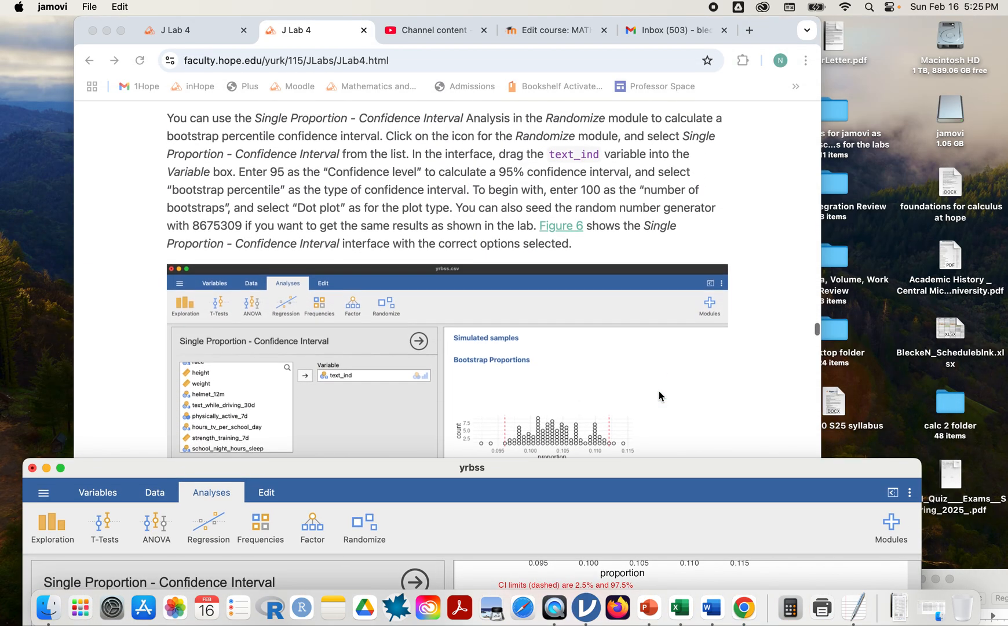
scroll(659, 393, down, 5)
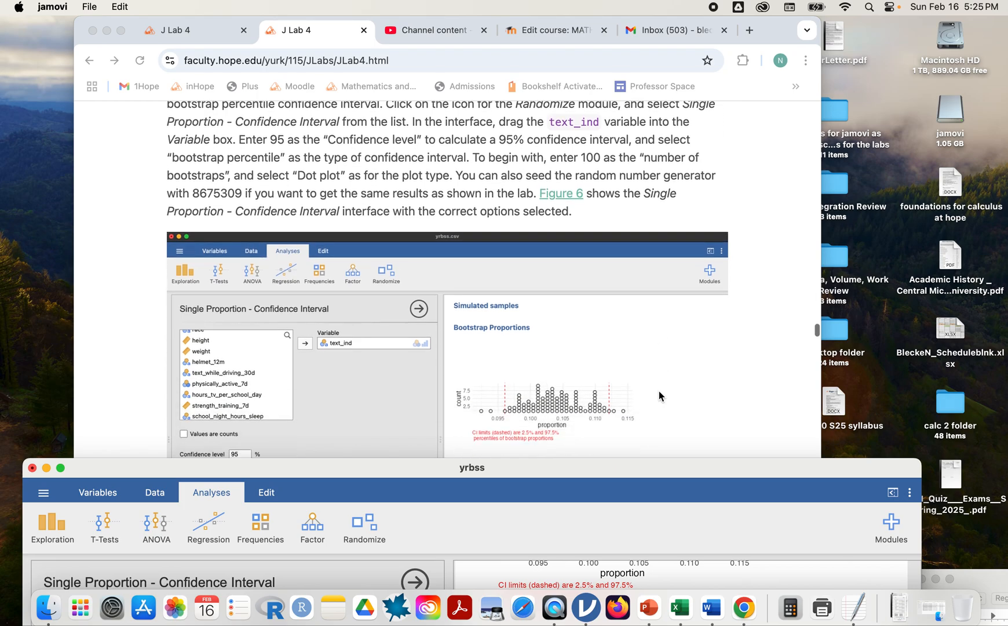
scroll(658, 390, down, 7)
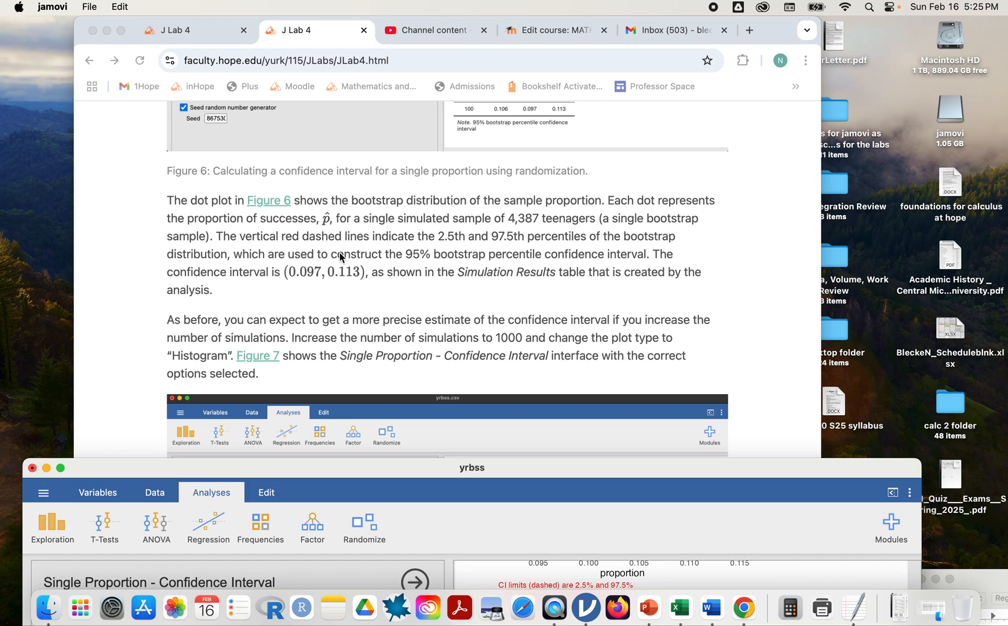
- Compare the bootstrap dot plot and confidence limits in jamovi with Figure 6 on the J Lab 4 page
drag(645, 463, 650, 21)
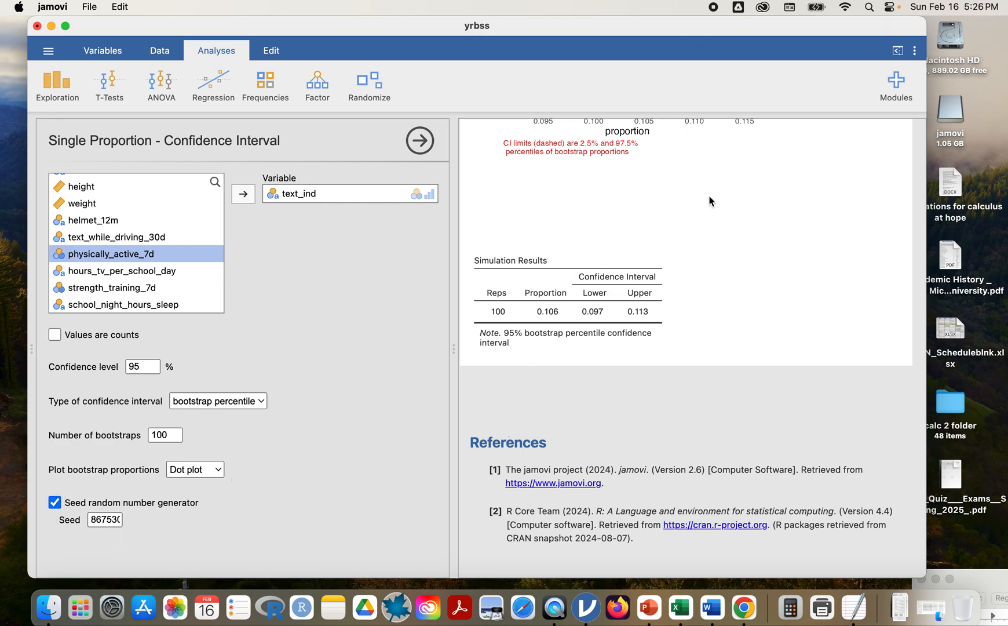
scroll(712, 202, up, 4)
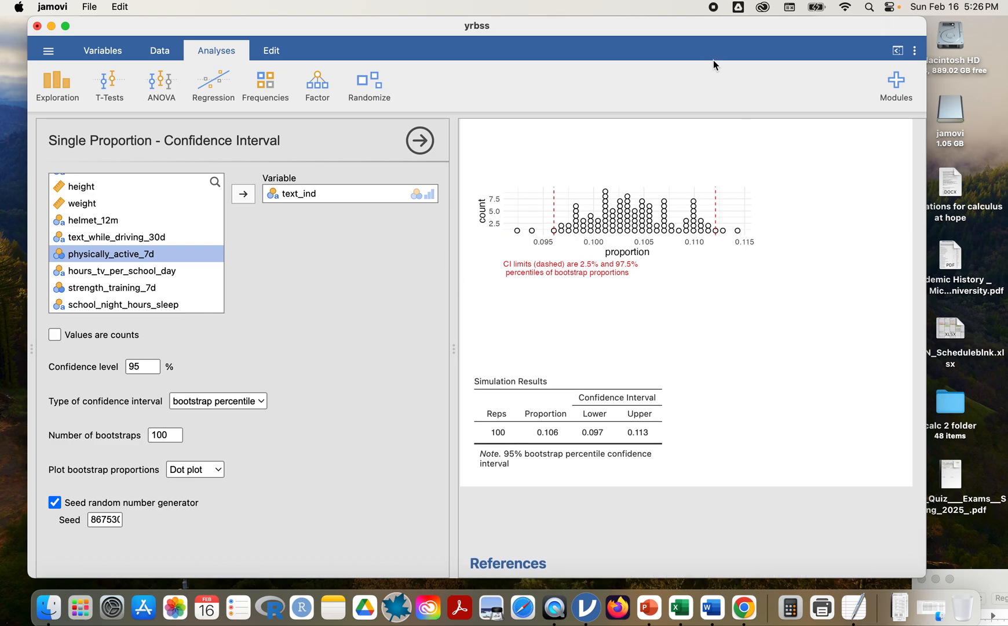
drag(704, 27, 689, 458)
click(694, 237)
scroll(693, 234, up, 5)
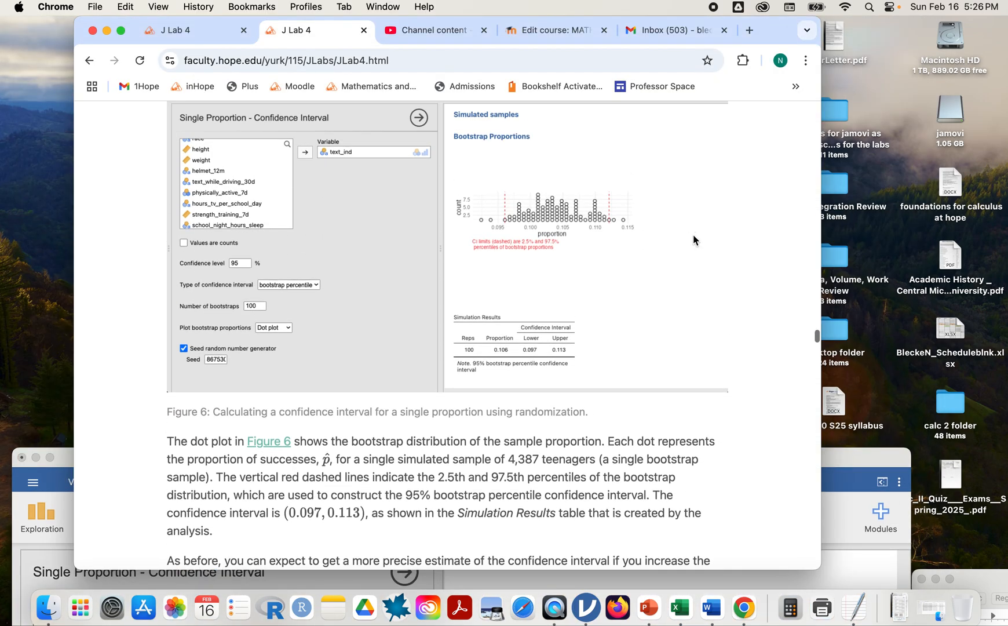
- Back in jamovi, set the number of bootstraps to 1000 and plot the bootstrap proportions as a Histogram
click(859, 460)
drag(788, 460, 805, 2)
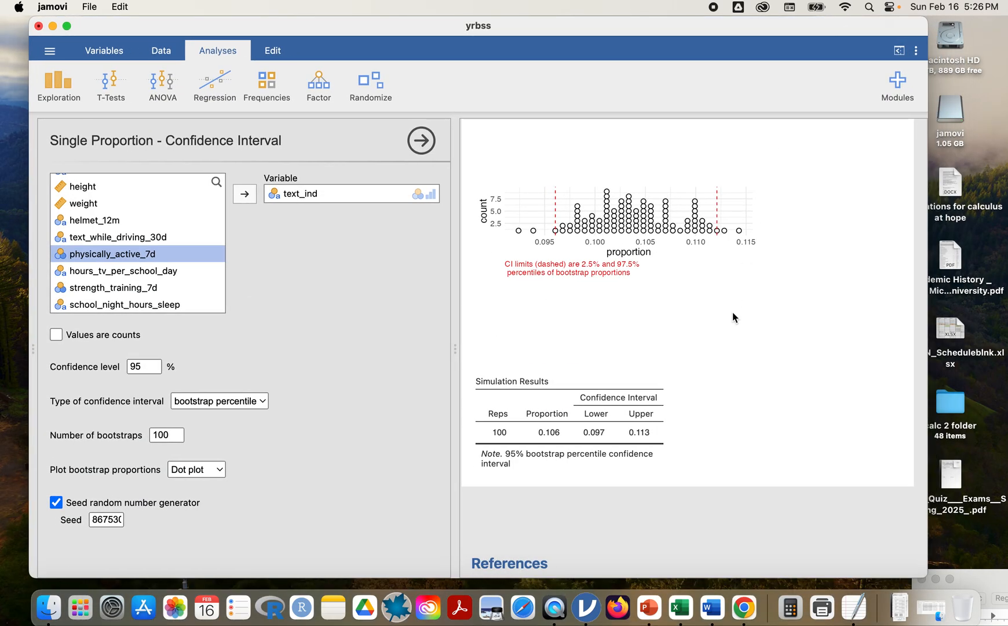
double_click(175, 435)
click(175, 435)
text(0)
click(220, 470)
click(218, 484)
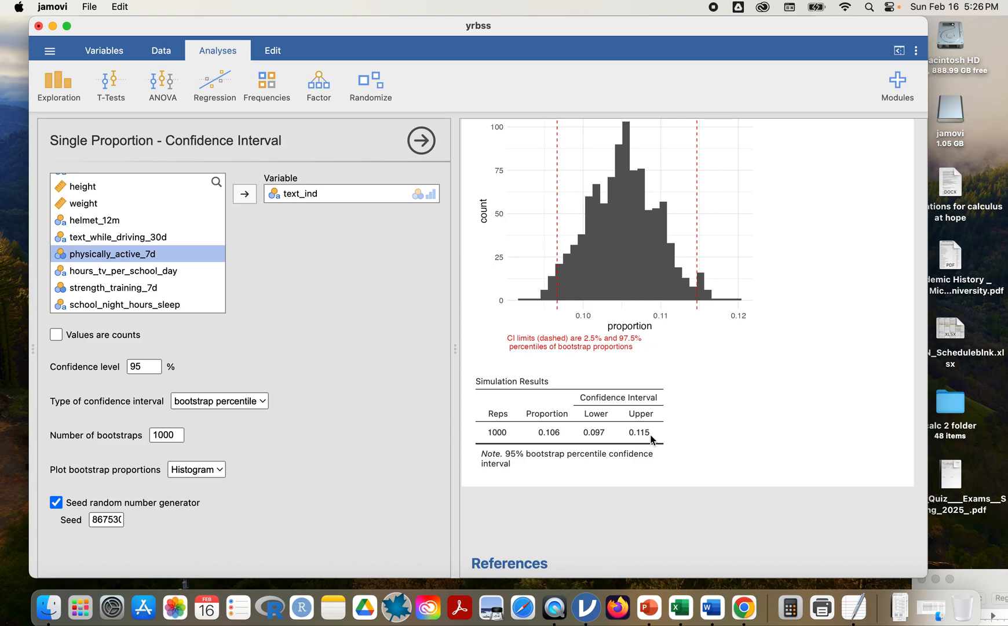
- Compare the histogram's bootstrap percentile interval in jamovi with the model-based confidence interval on the J Lab 4 page
scroll(649, 435, up, 3)
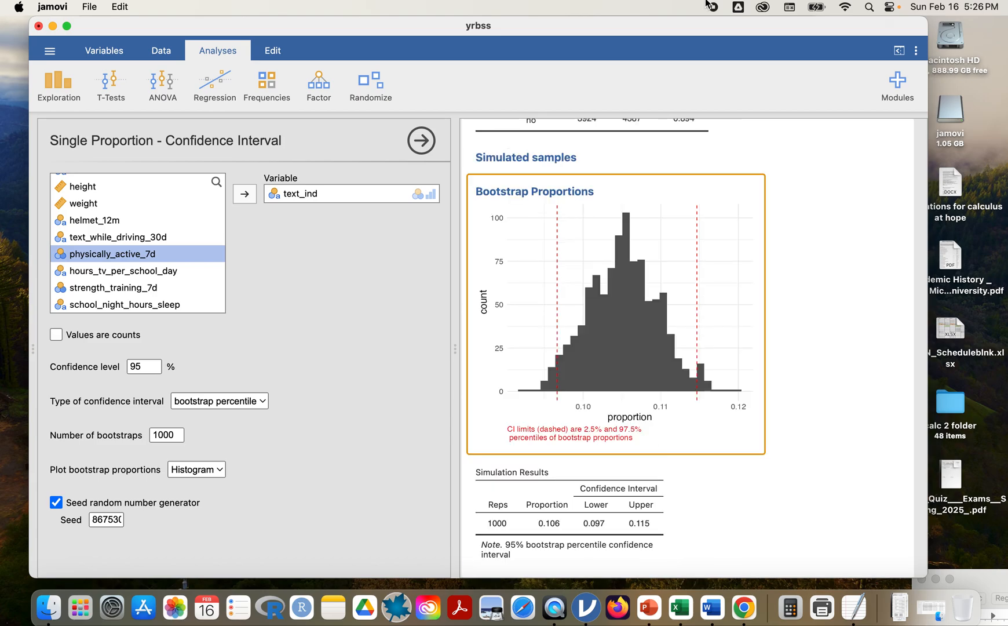
drag(687, 20, 693, 145)
click(725, 118)
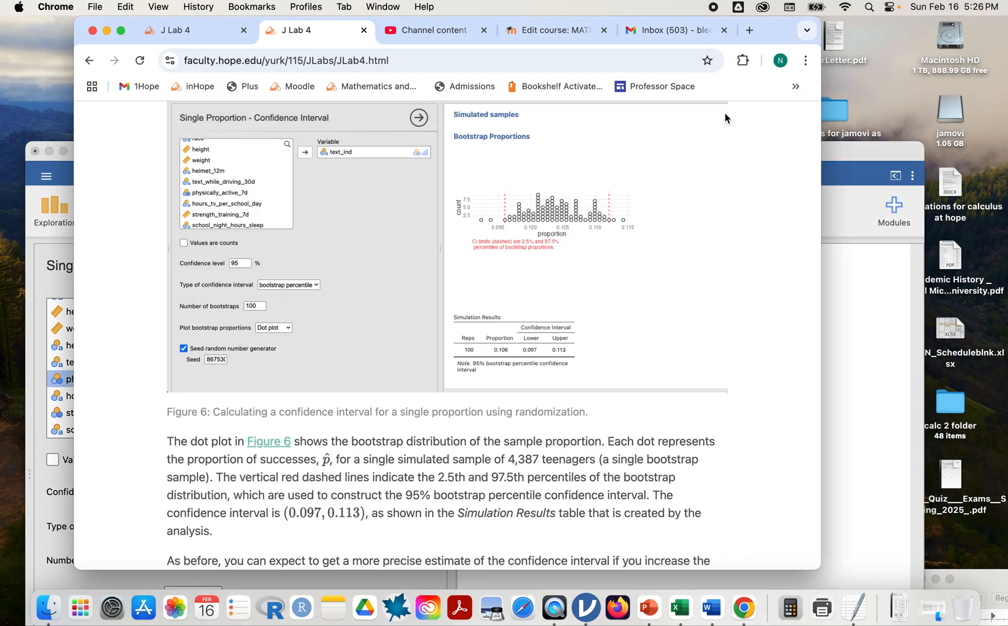
scroll(676, 219, up, 5)
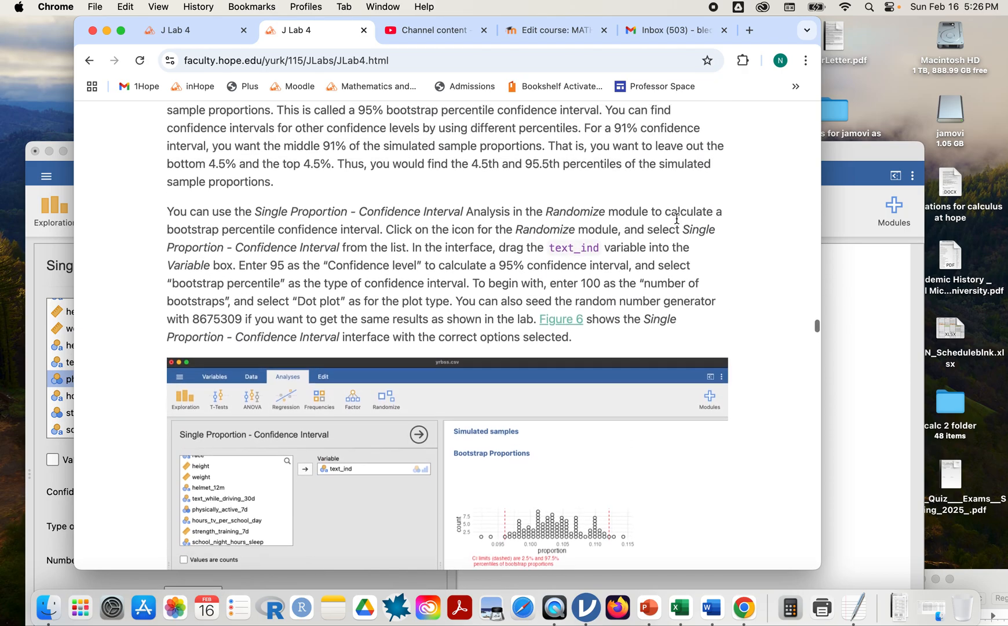
scroll(676, 219, up, 3)
scroll(676, 218, up, 5)
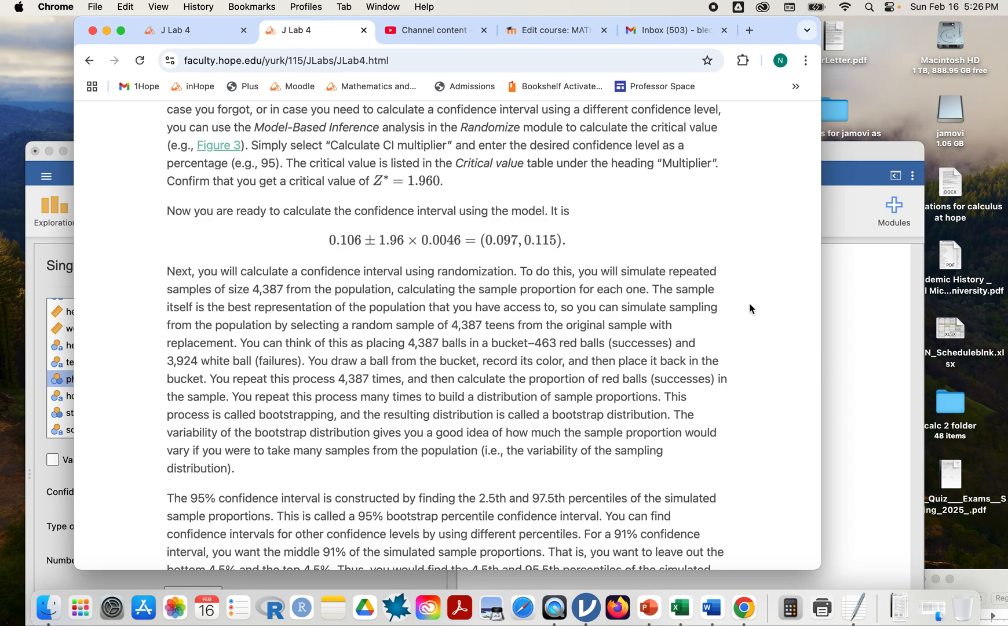
click(854, 333)
double_click(748, 148)
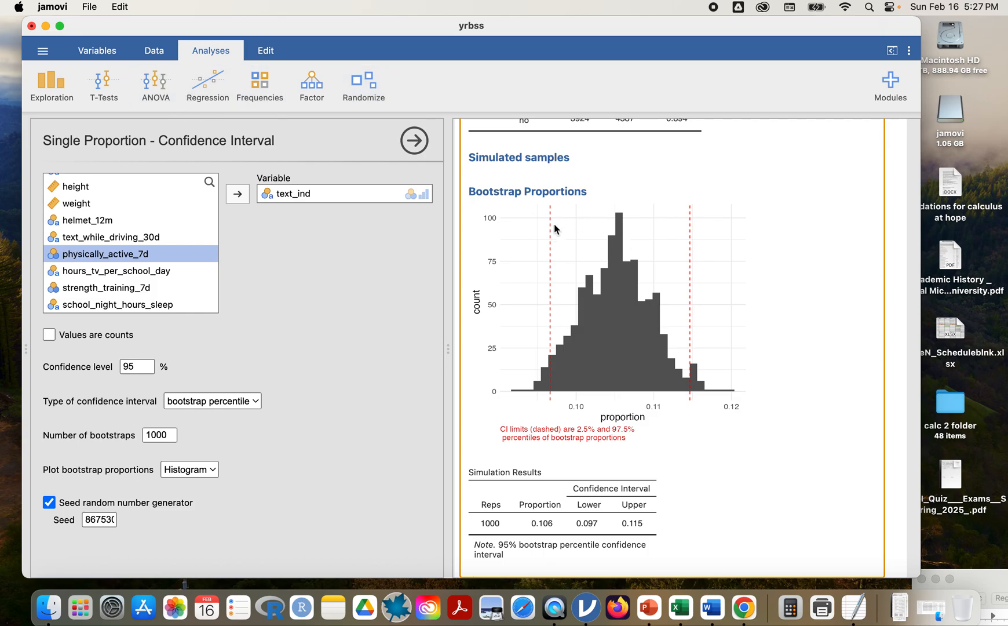
- Read Figure 7 and the confidence interval conclusions before Comparing two proportions on the J Lab 4 page, and return to jamovi
drag(554, 25, 552, 281)
click(642, 221)
scroll(642, 221, down, 3)
scroll(642, 221, down, 15)
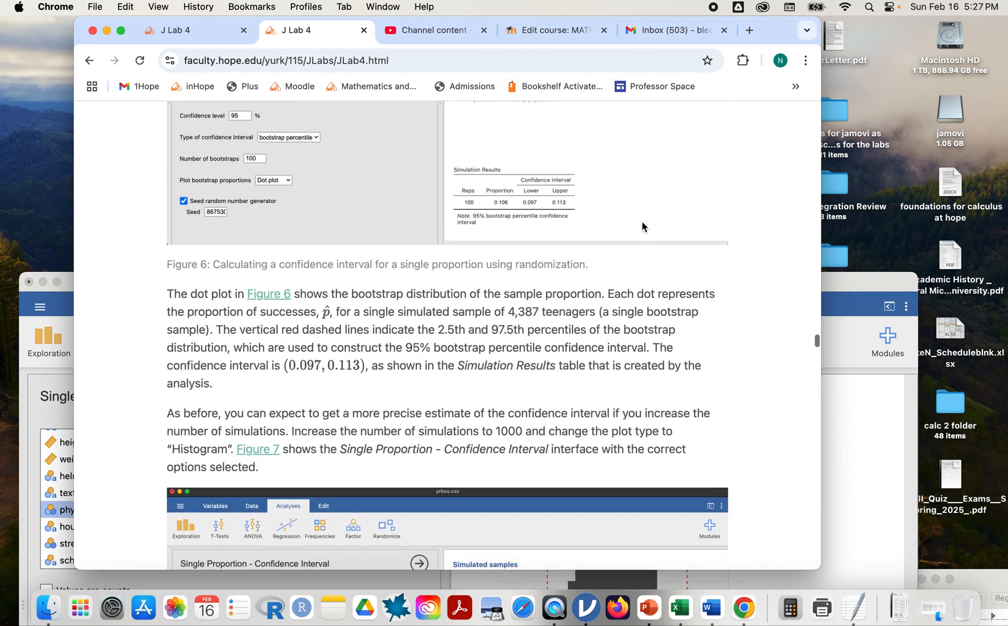
scroll(642, 226, down, 12)
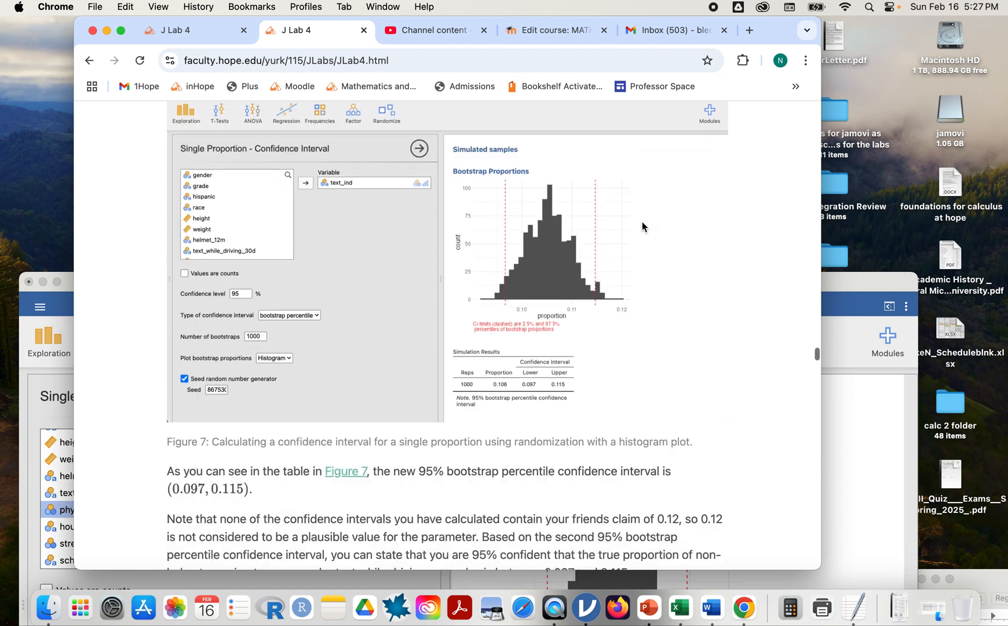
scroll(642, 226, down, 5)
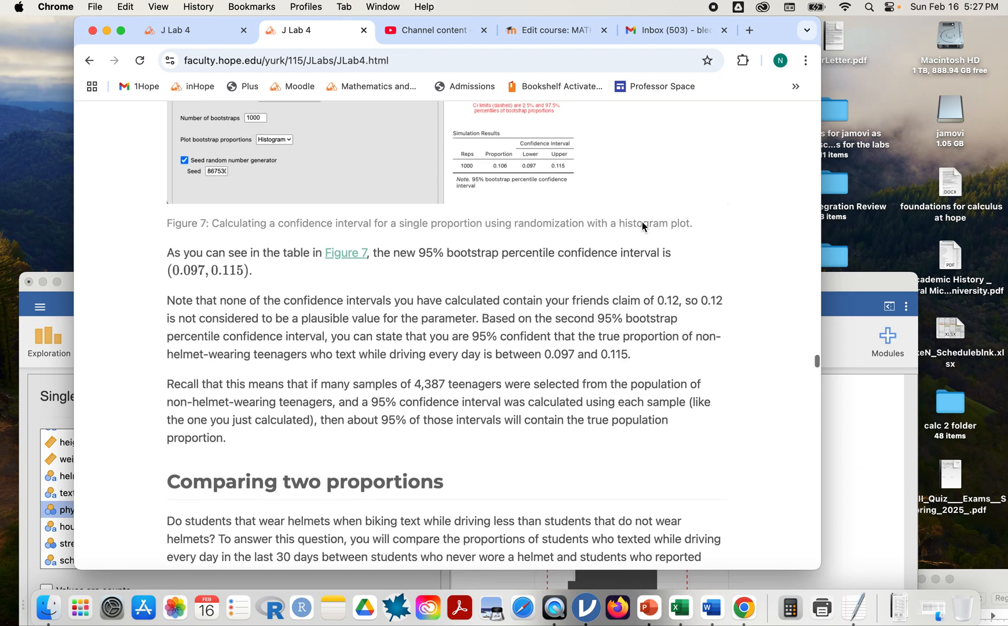
scroll(642, 226, down, 3)
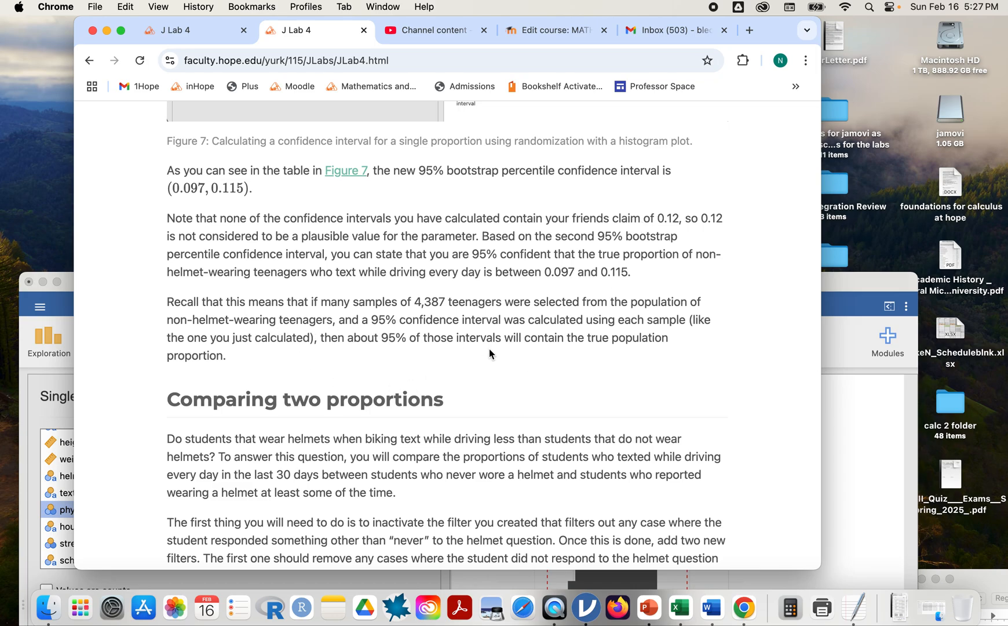
scroll(489, 354, up, 1)
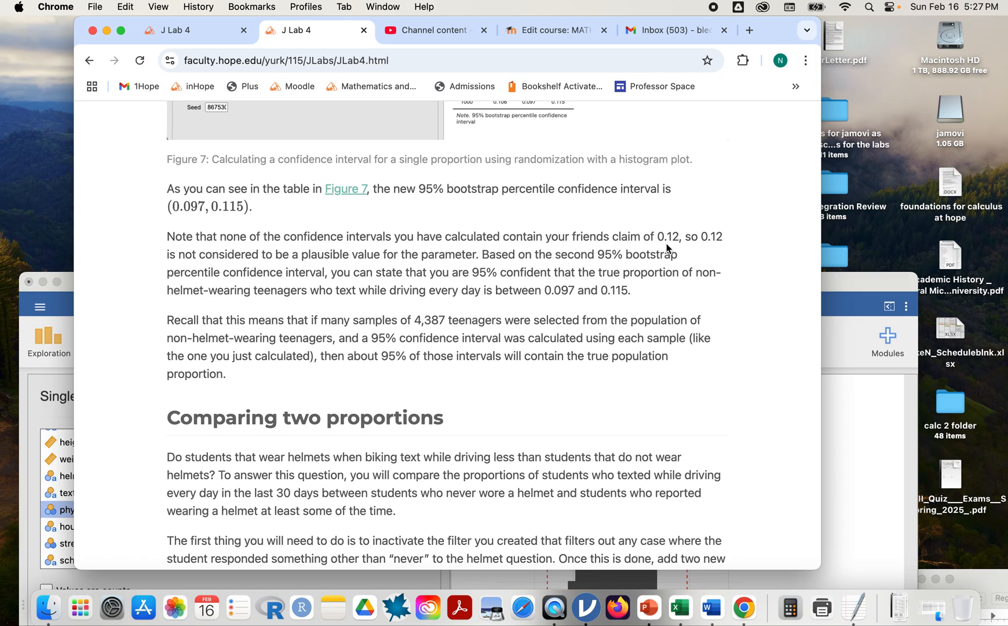
click(850, 282)
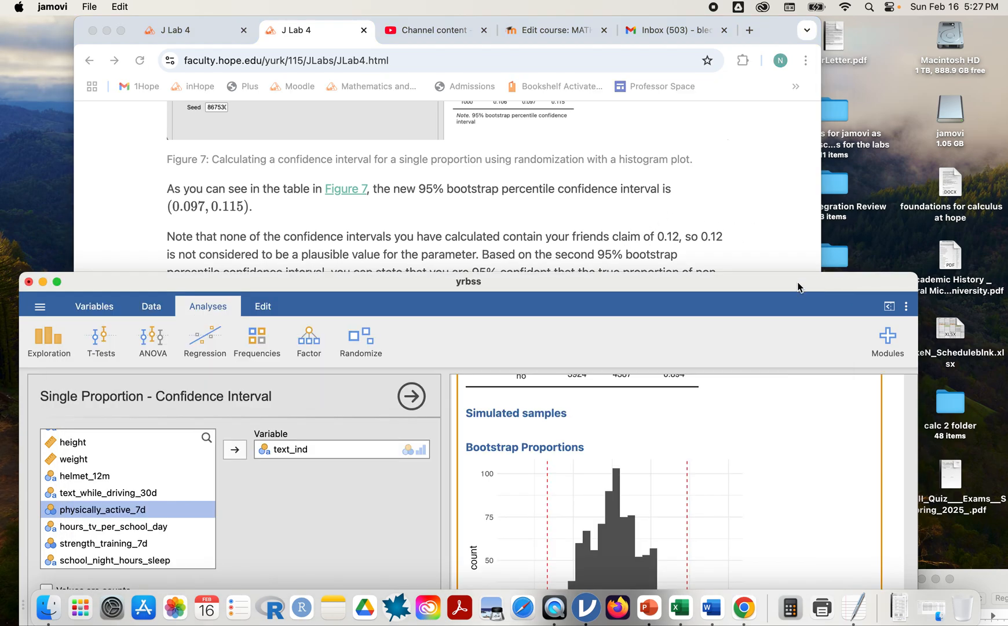
- Review the text_ind summary statistics, bootstrap histogram and simulation results in jamovi, and return to the J Lab 4 page in Chrome
drag(797, 287, 797, 31)
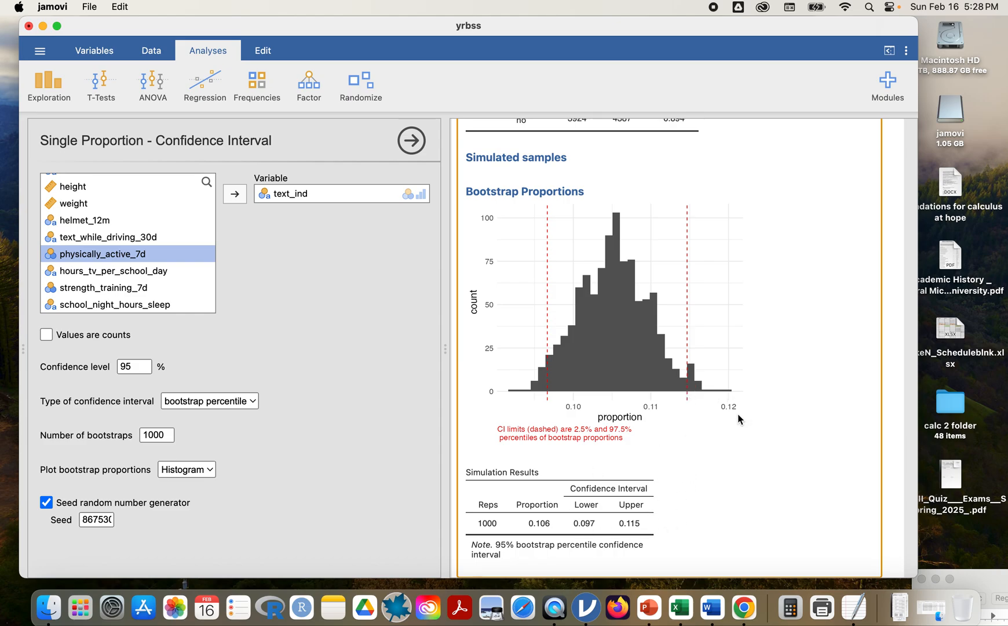
scroll(732, 413, down, 3)
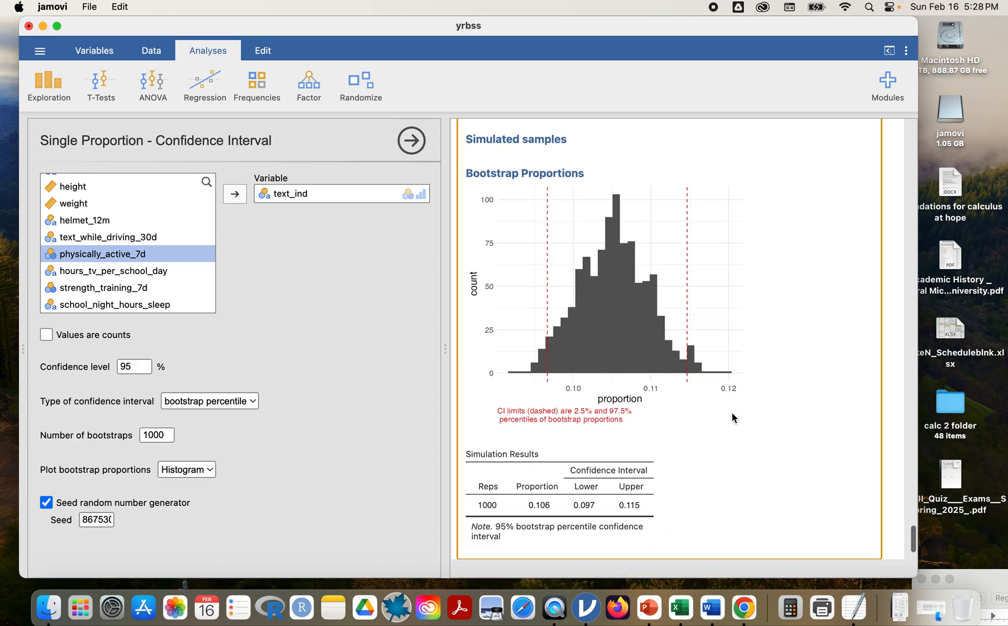
scroll(732, 413, down, 6)
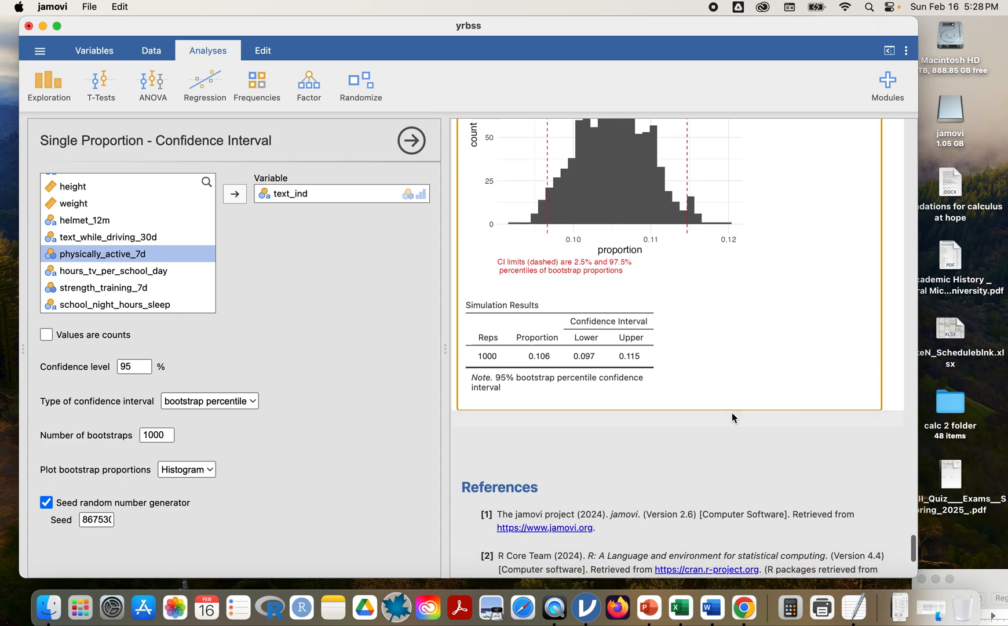
scroll(732, 412, up, 7)
scroll(731, 412, up, 9)
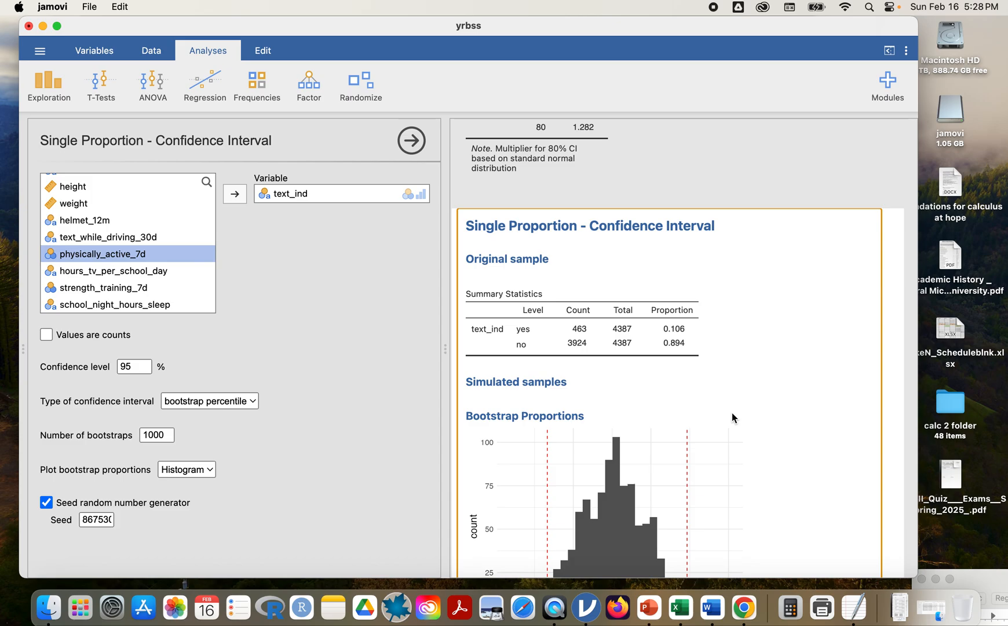
scroll(732, 412, down, 5)
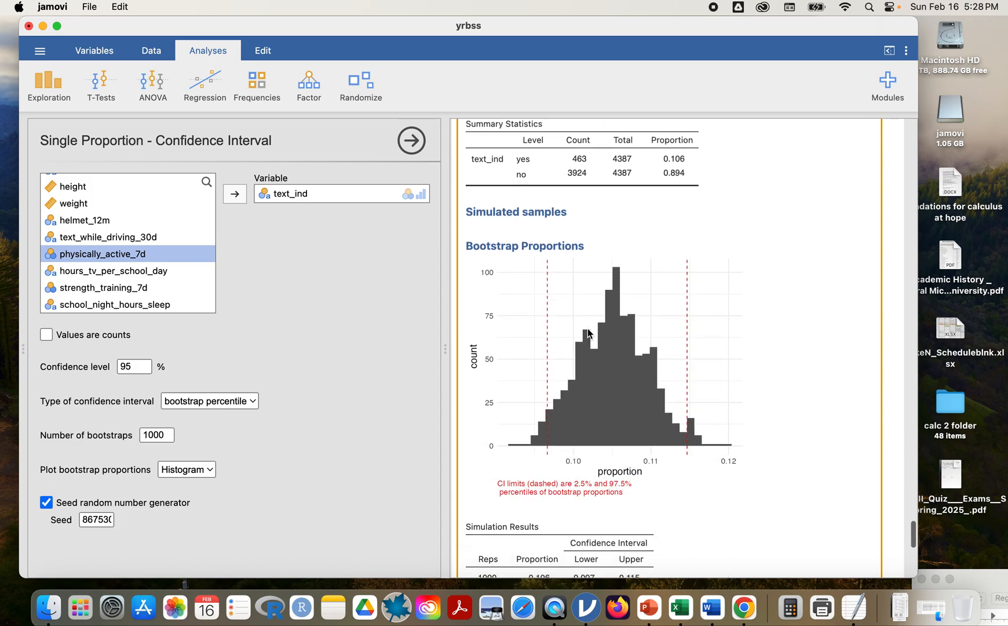
drag(504, 24, 514, 244)
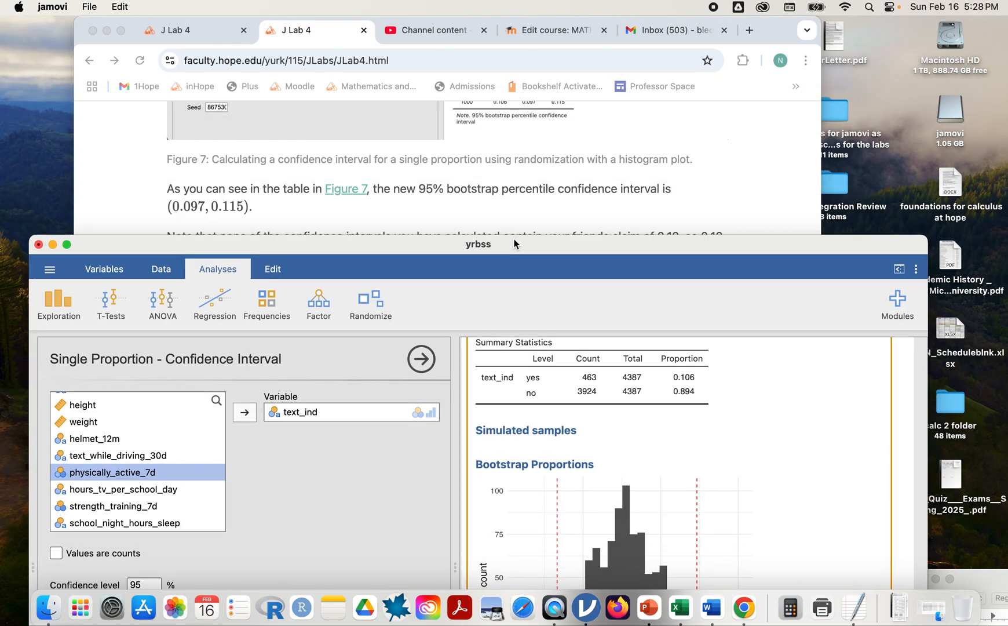
click(658, 157)
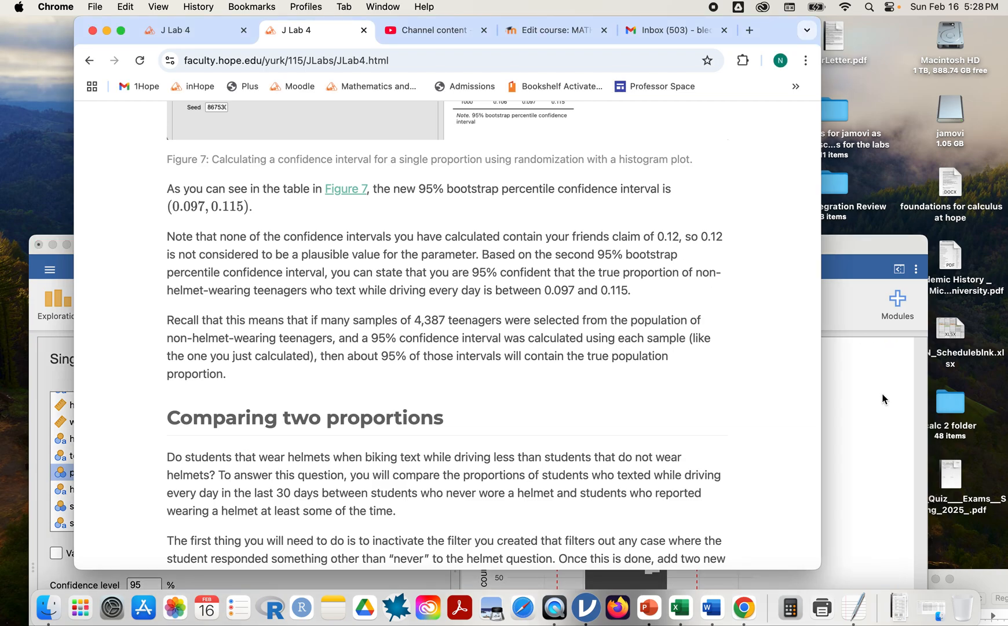